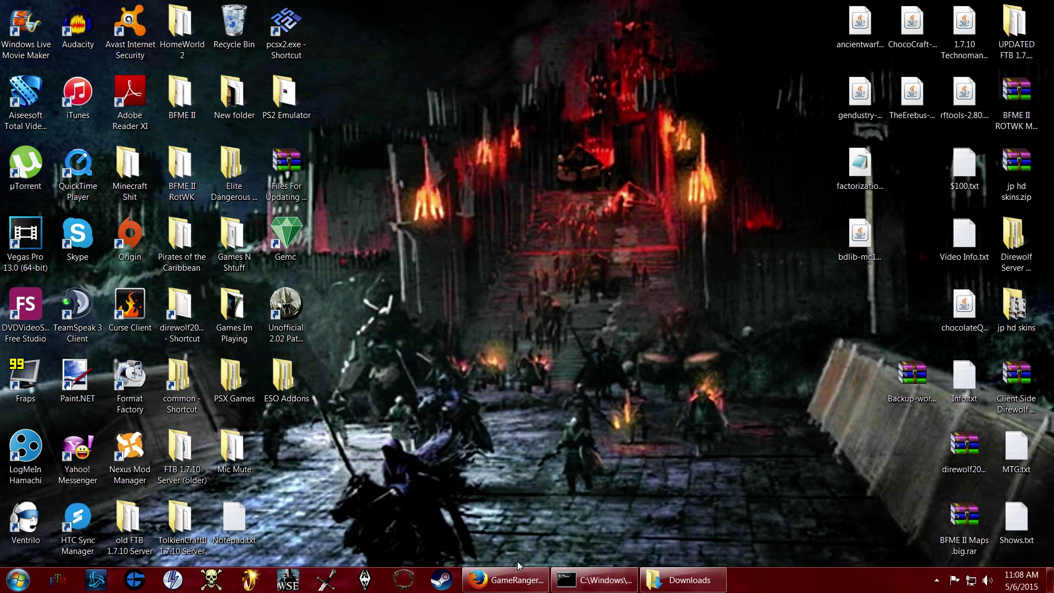
Open the GameRanger download page from the website's home page and decline saving GameRangerSetup.exe.
{"action": "left_click", "coordinate": [516, 577]}
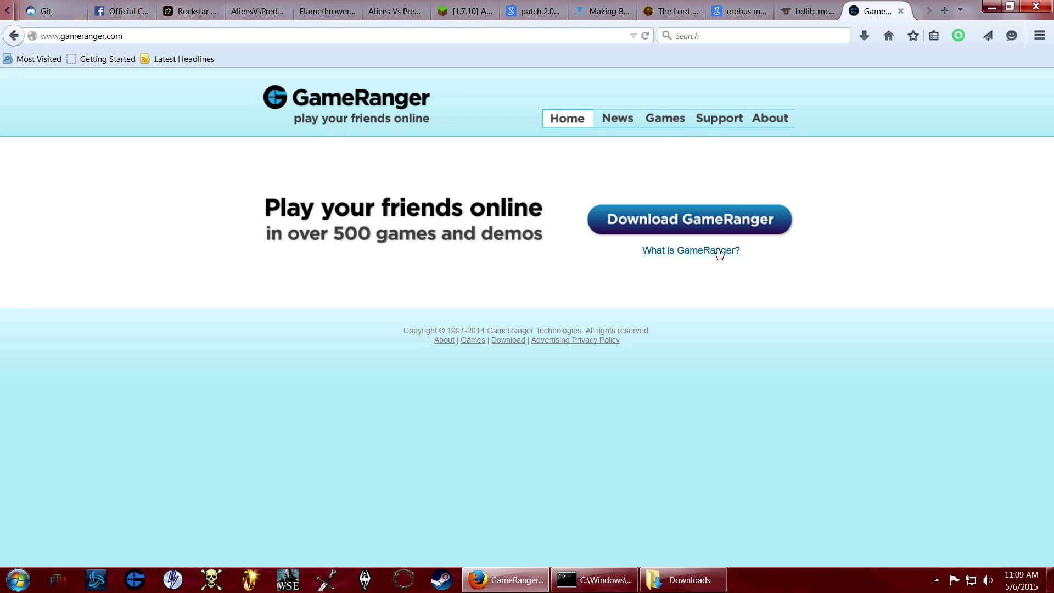
{"action": "left_click", "coordinate": [704, 224]}
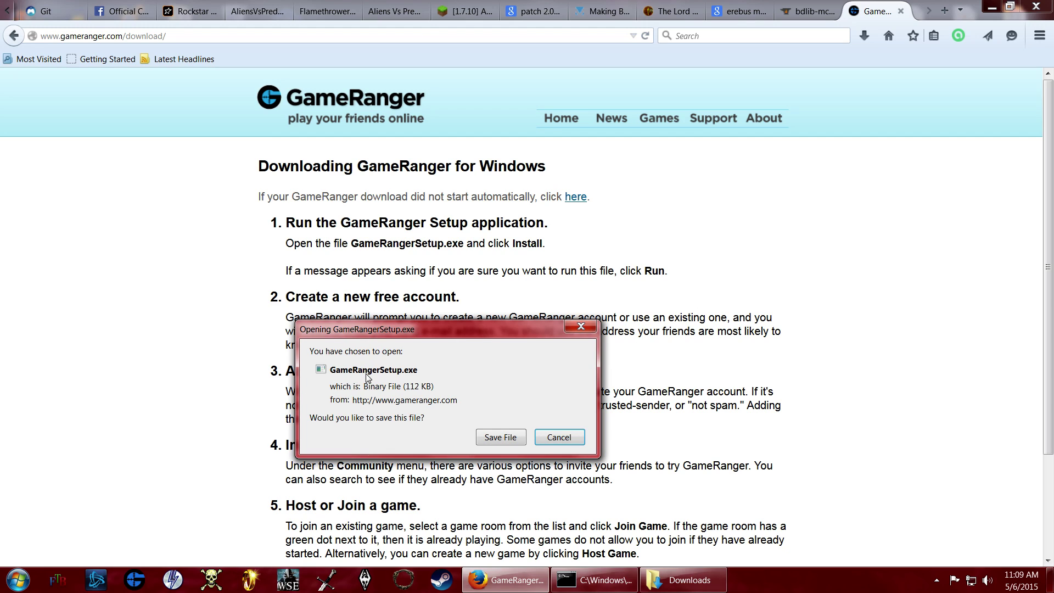
{"action": "left_click", "coordinate": [567, 437]}
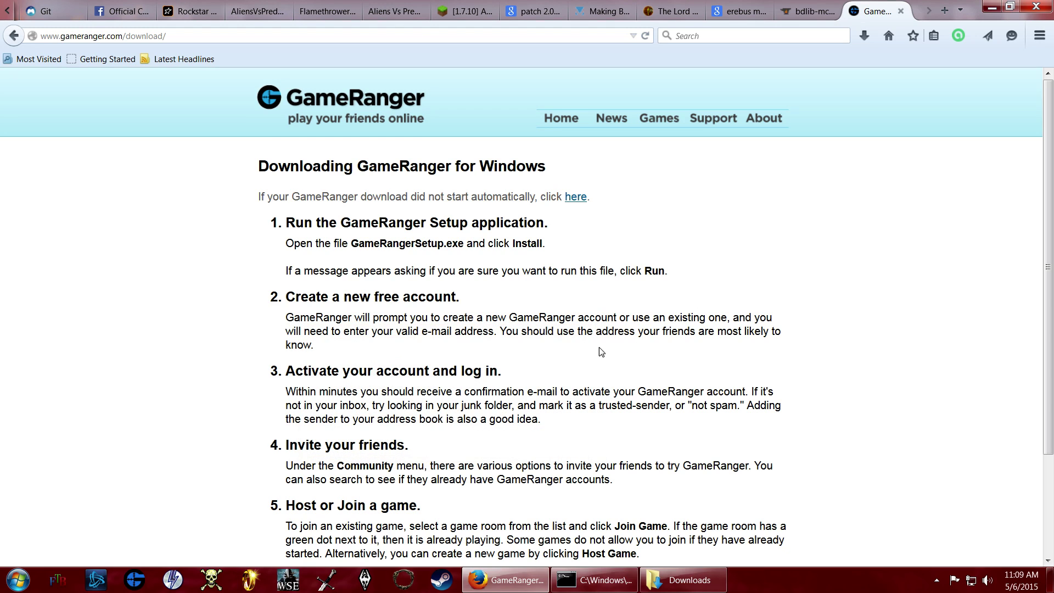
Look for GameRangerSetup.exe in the Downloads folder and review the installation instructions on the GameRanger download page.
{"action": "left_click", "coordinate": [683, 580]}
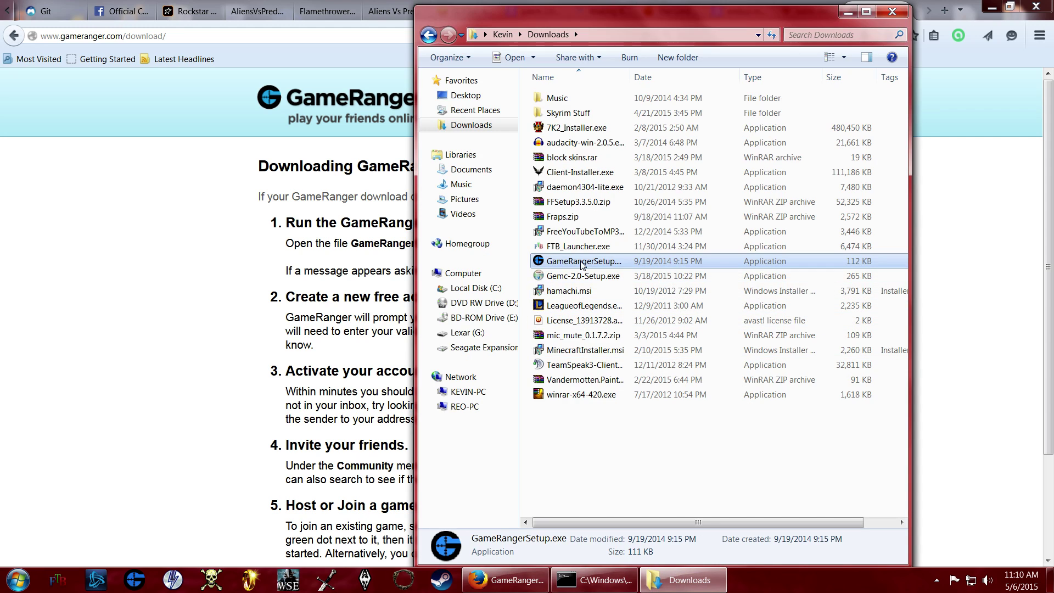
{"action": "left_click", "coordinate": [848, 11]}
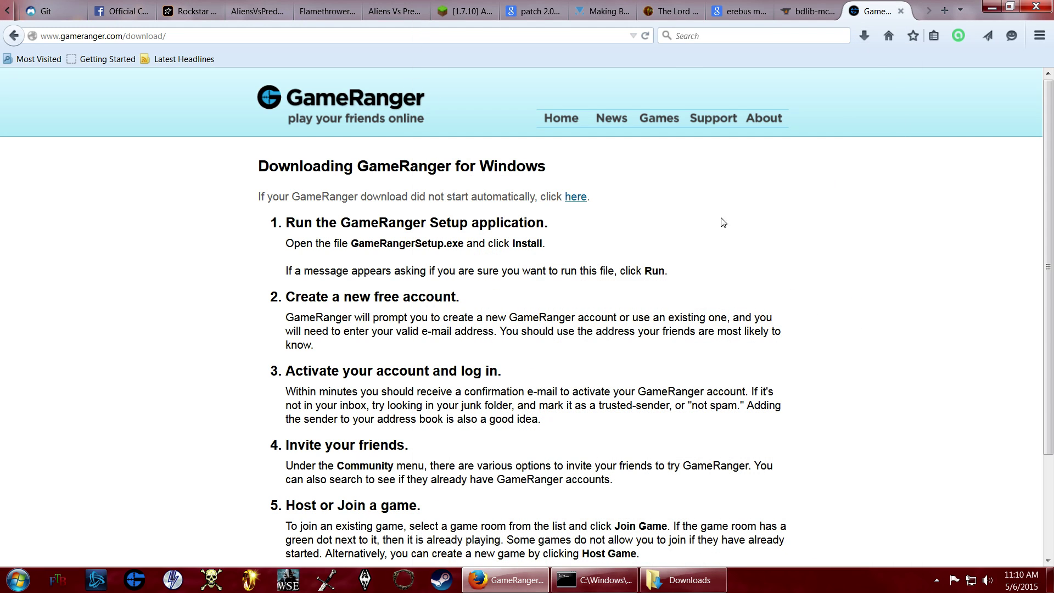
{"action": "scroll", "coordinate": [676, 213], "scroll_direction": "down", "scroll_amount": 1}
{"action": "scroll", "coordinate": [675, 214], "scroll_direction": "up", "scroll_amount": 1}
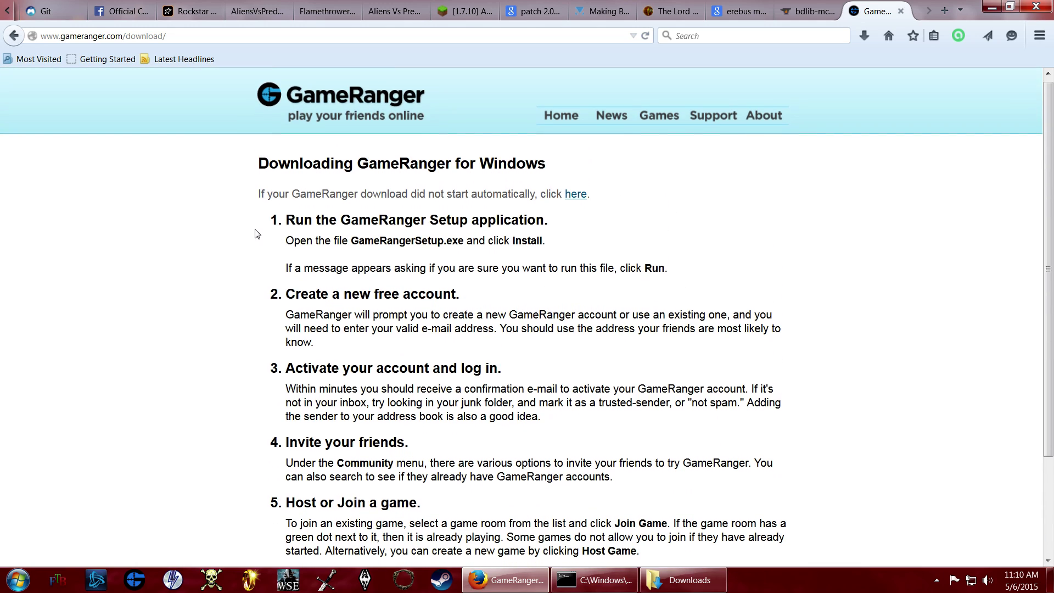
{"action": "scroll", "coordinate": [491, 254], "scroll_direction": "down", "scroll_amount": 1}
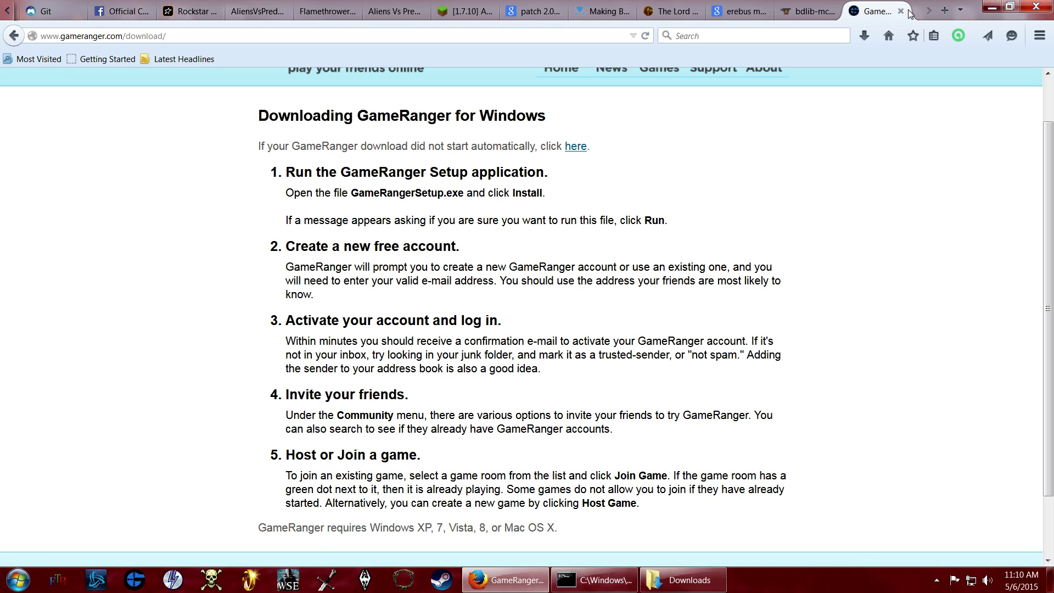
{"action": "left_click", "coordinate": [990, 8]}
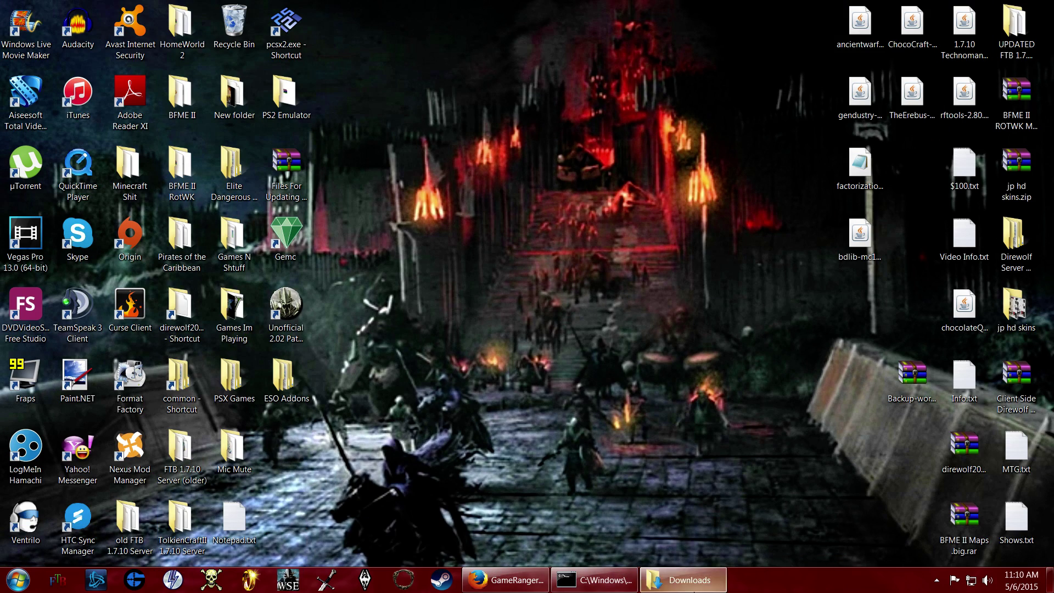
Try running GameRangerSetup.exe from the Downloads folder, cancel the installer and close the folder.
{"action": "left_click", "coordinate": [684, 580]}
{"action": "double_click", "coordinate": [547, 262]}
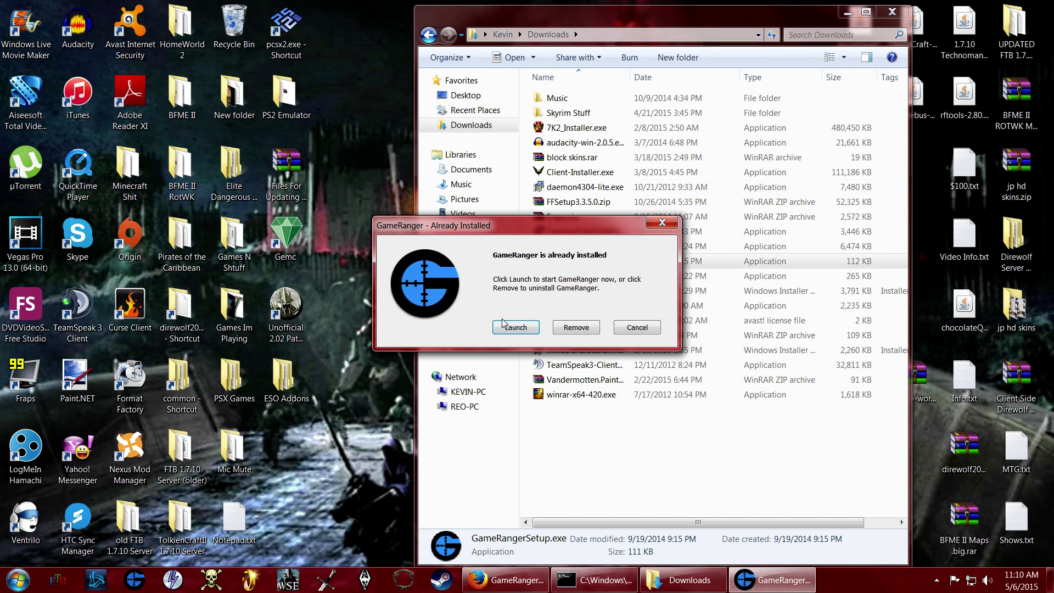
{"action": "left_click", "coordinate": [637, 328]}
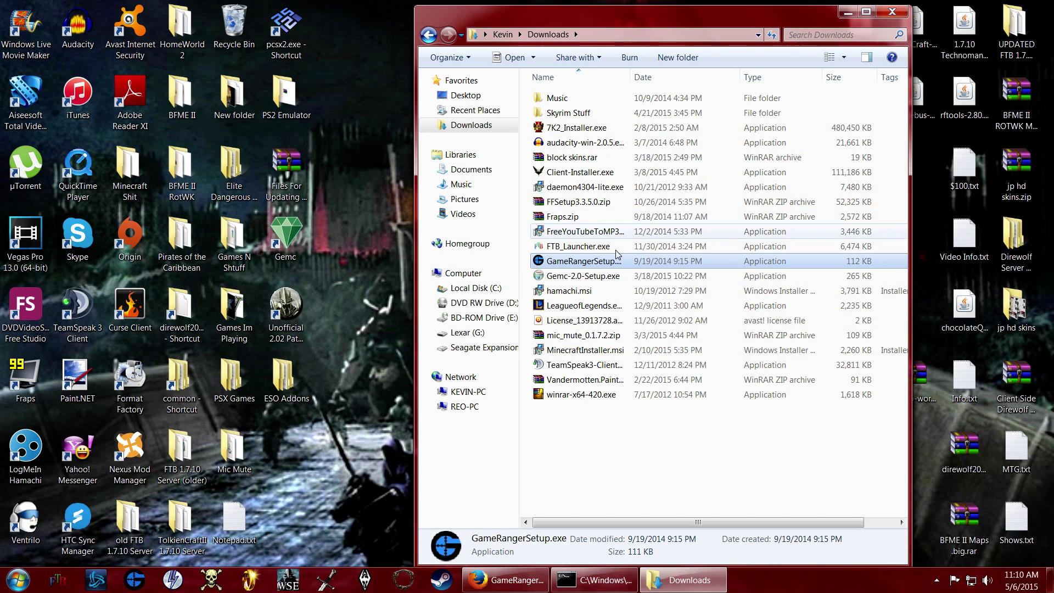
{"action": "left_click", "coordinate": [893, 12]}
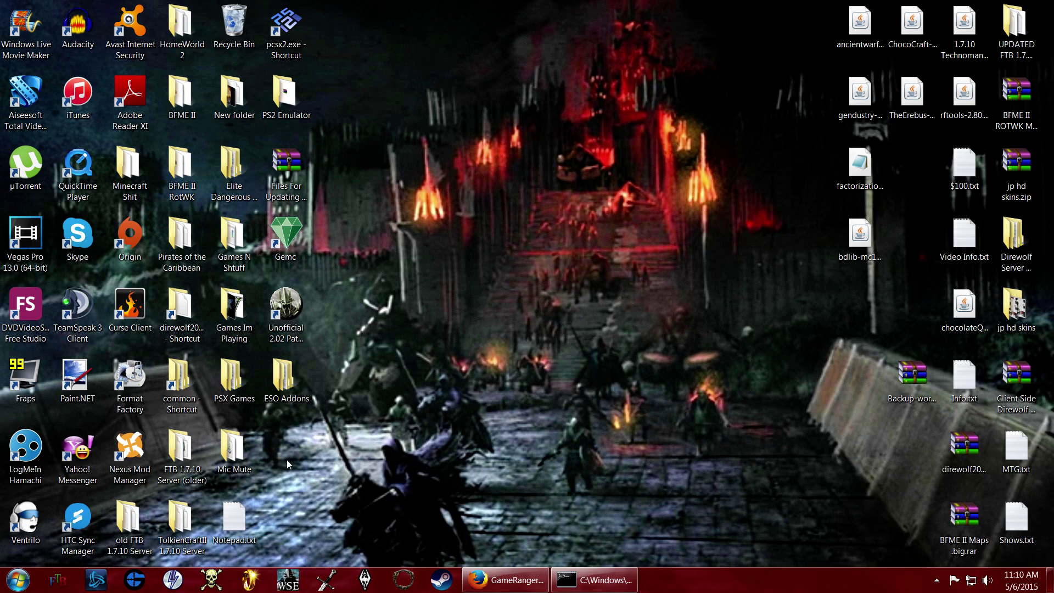
Switch to GameRanger by launching it, and view the Find User window used for adding friends.
{"action": "left_click", "coordinate": [134, 583]}
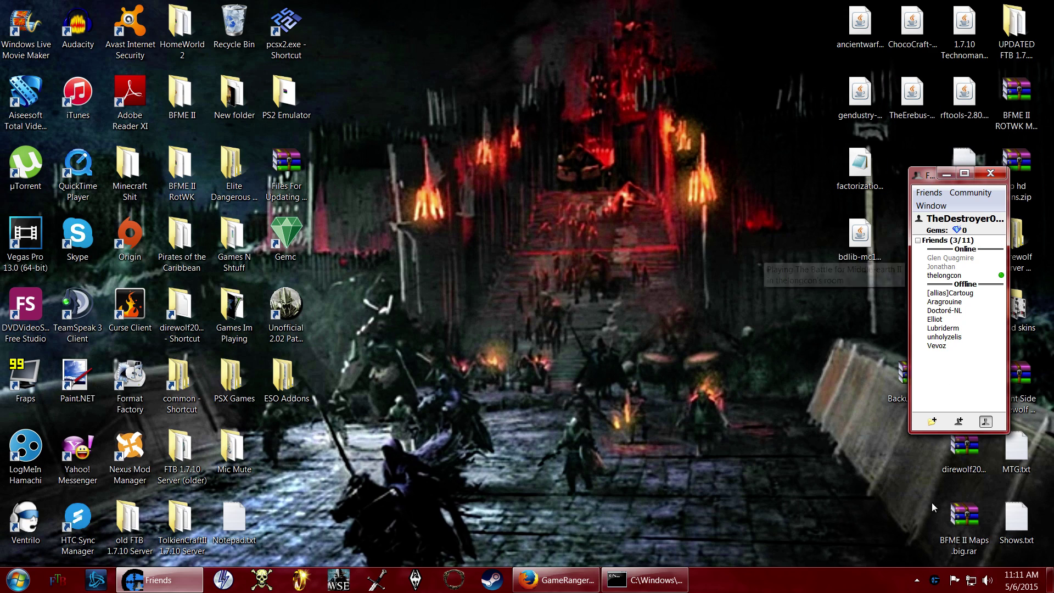
{"action": "left_click", "coordinate": [960, 421]}
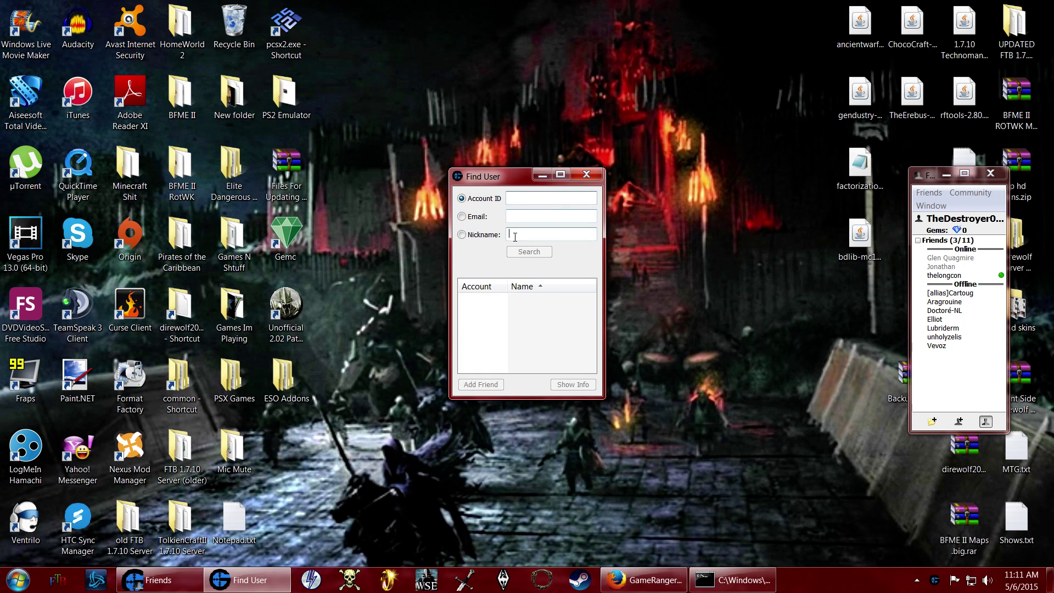
{"action": "left_click", "coordinate": [587, 174]}
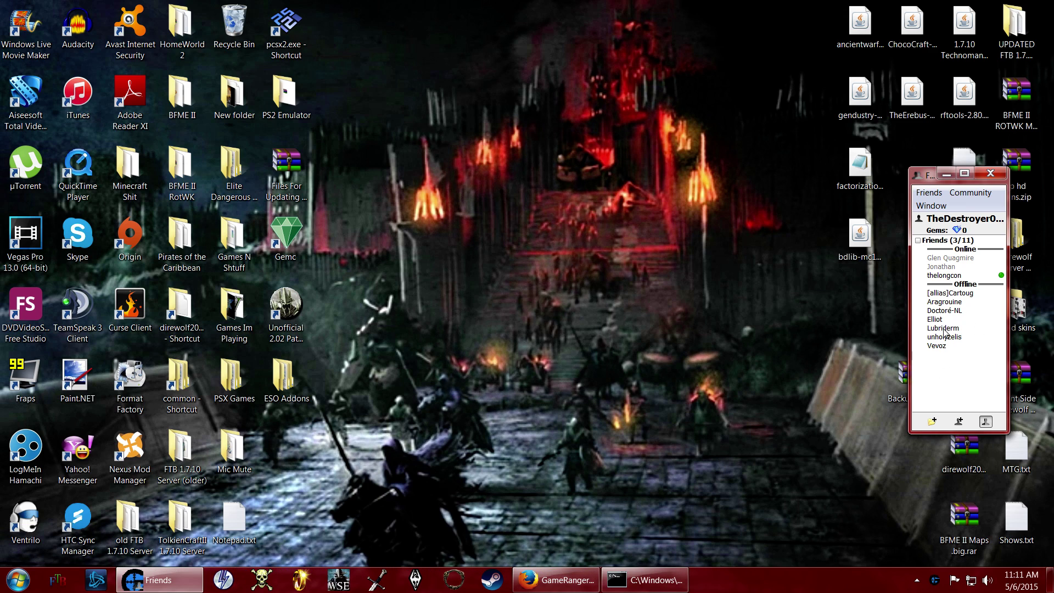
Open GameRanger's main window from the notification area and look through the LOTR BFME II game rooms.
{"action": "right_click", "coordinate": [931, 581]}
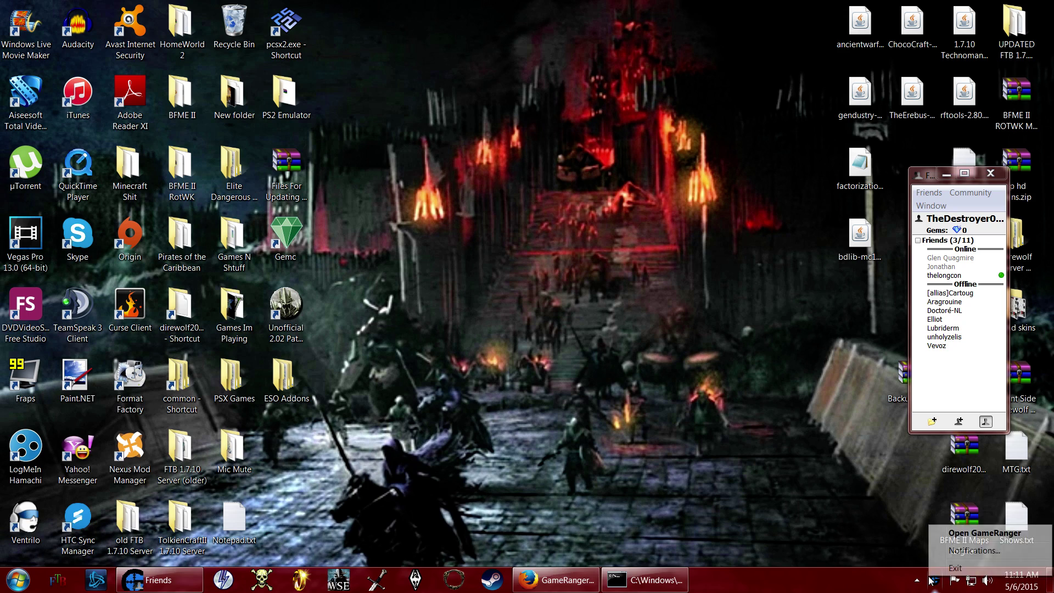
{"action": "left_click", "coordinate": [935, 581]}
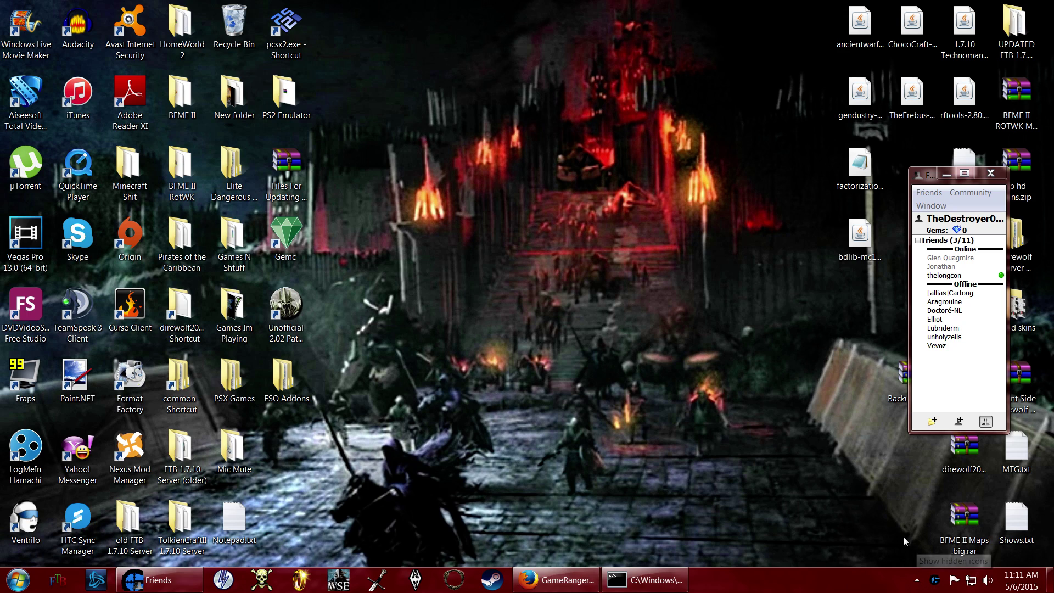
{"action": "right_click", "coordinate": [934, 581]}
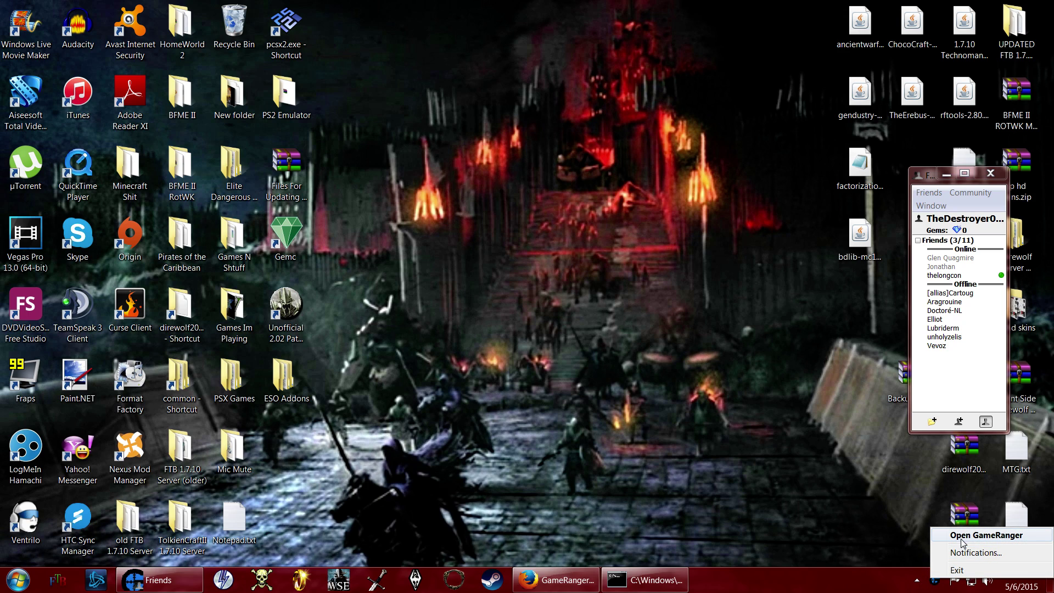
{"action": "left_click", "coordinate": [917, 580]}
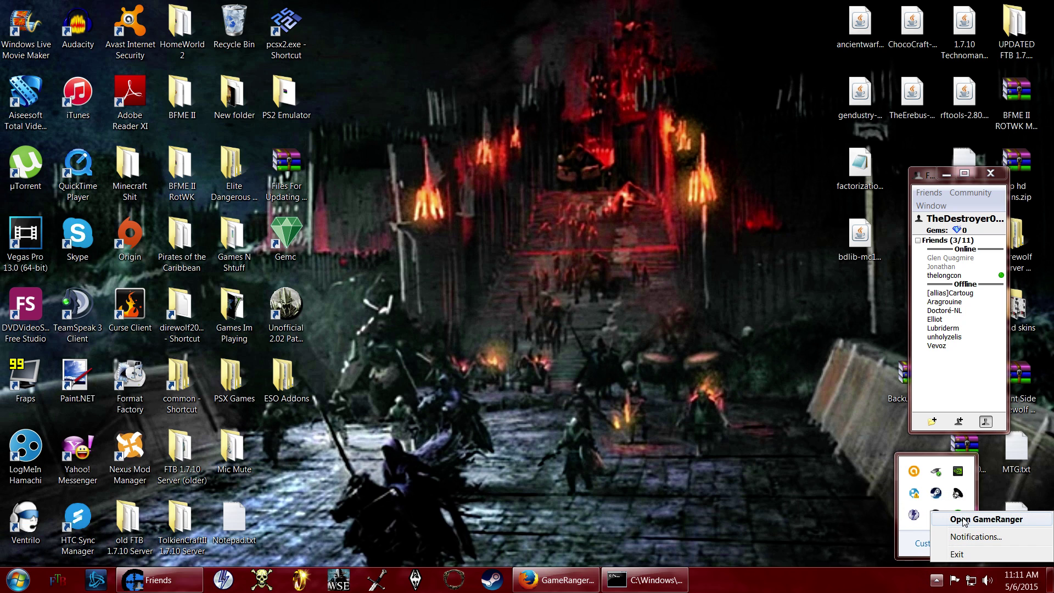
{"action": "left_click", "coordinate": [964, 520]}
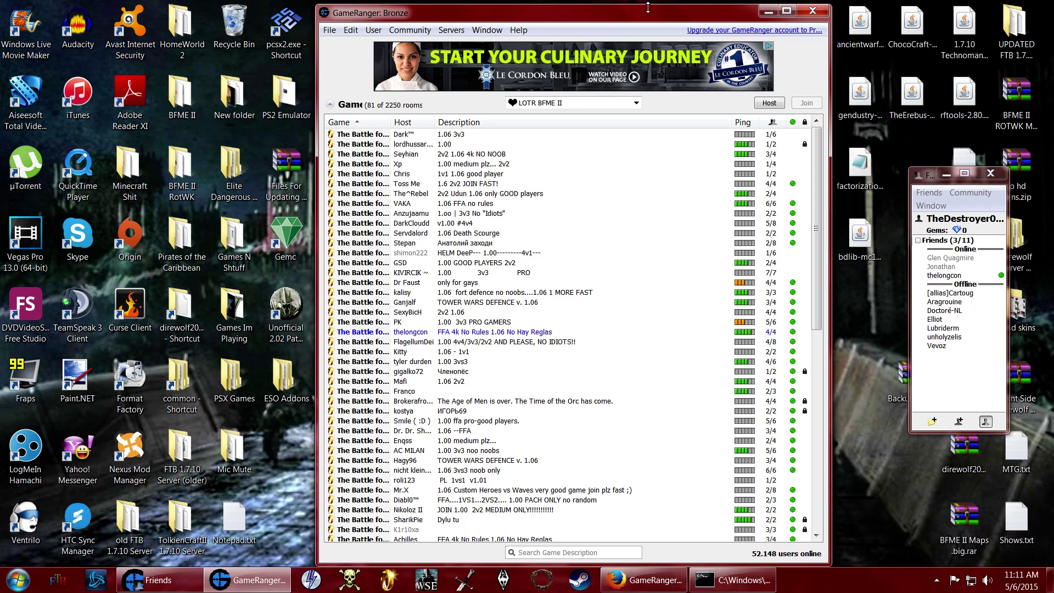
{"action": "scroll", "coordinate": [532, 269], "scroll_direction": "down", "scroll_amount": 13}
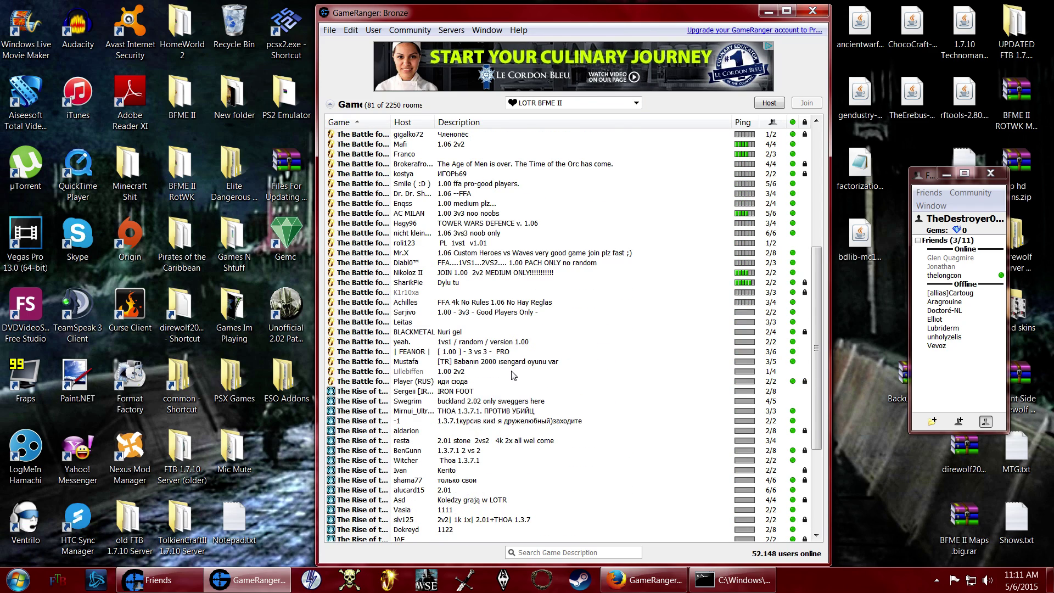
{"action": "scroll", "coordinate": [515, 379], "scroll_direction": "up", "scroll_amount": 14}
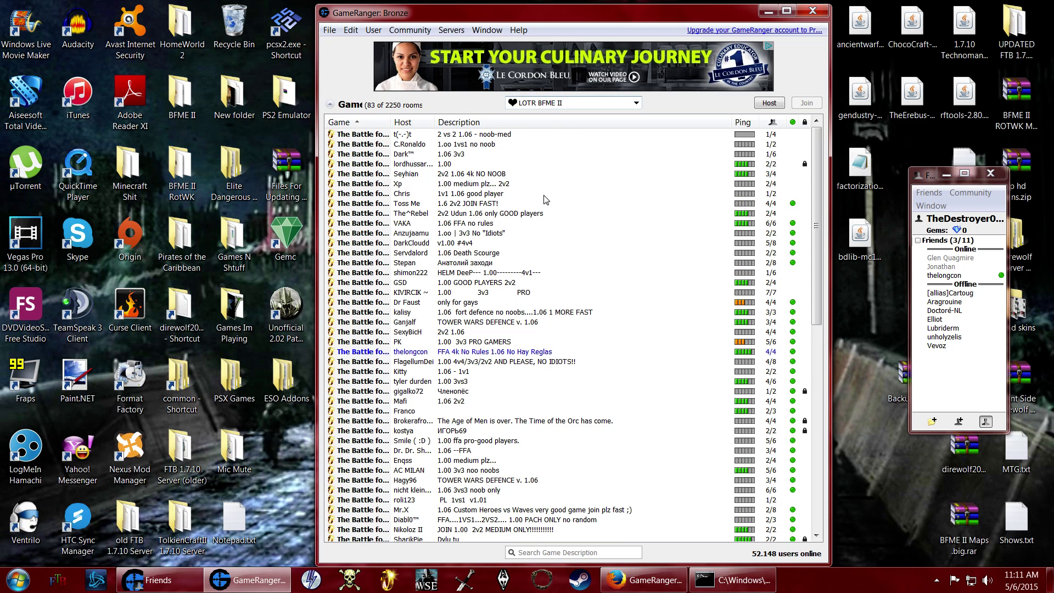
Examine the supported games offered when creating a new group, and close the dialog without creating one.
{"action": "left_click", "coordinate": [547, 108]}
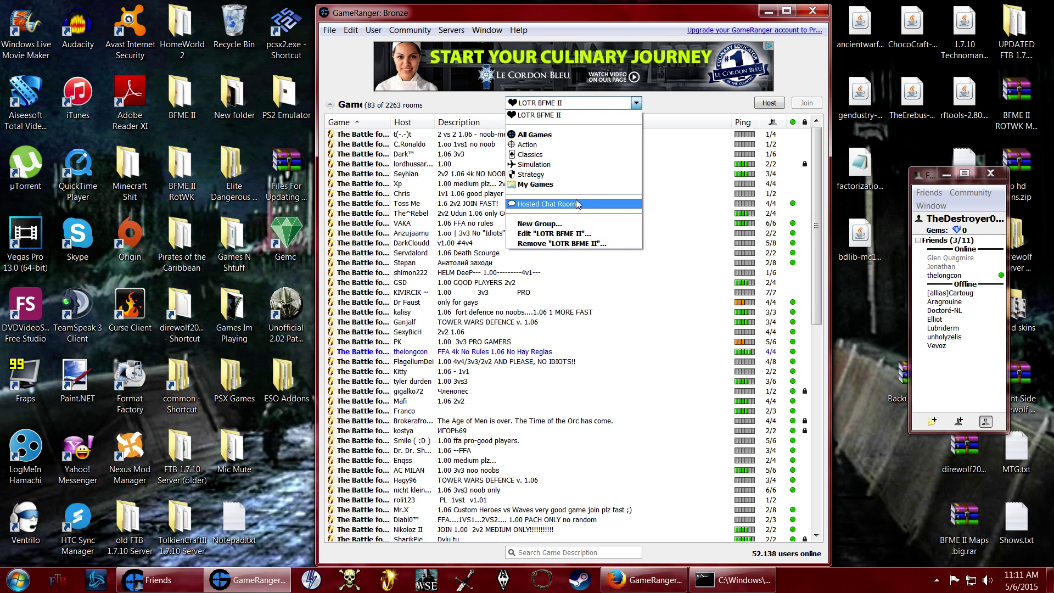
{"action": "left_click", "coordinate": [539, 224]}
{"action": "scroll", "coordinate": [470, 240], "scroll_direction": "down", "scroll_amount": 15}
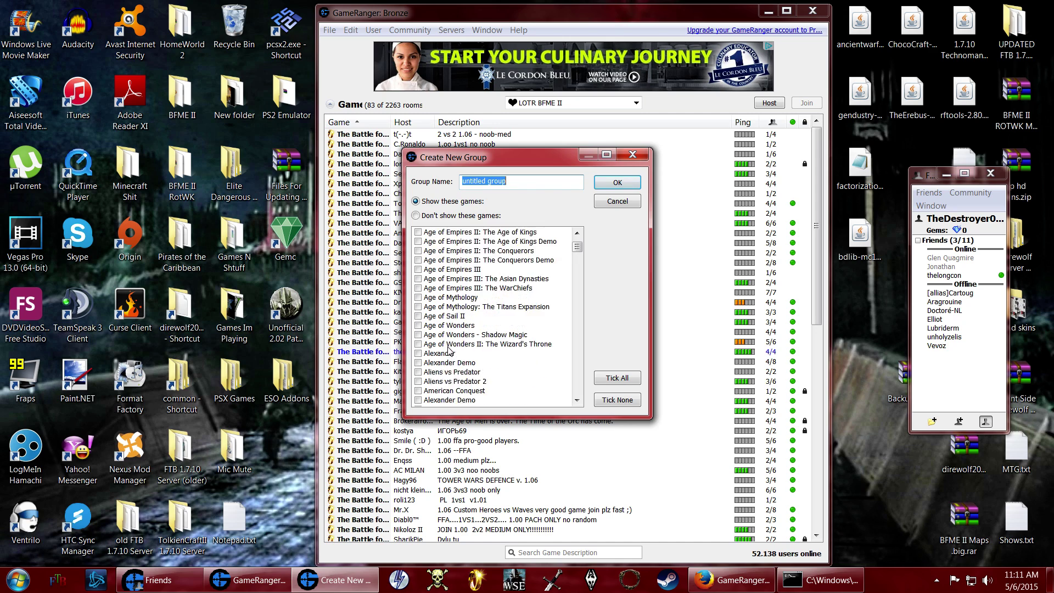
{"action": "scroll", "coordinate": [459, 349], "scroll_direction": "up", "scroll_amount": 5}
{"action": "scroll", "coordinate": [459, 350], "scroll_direction": "up", "scroll_amount": 10}
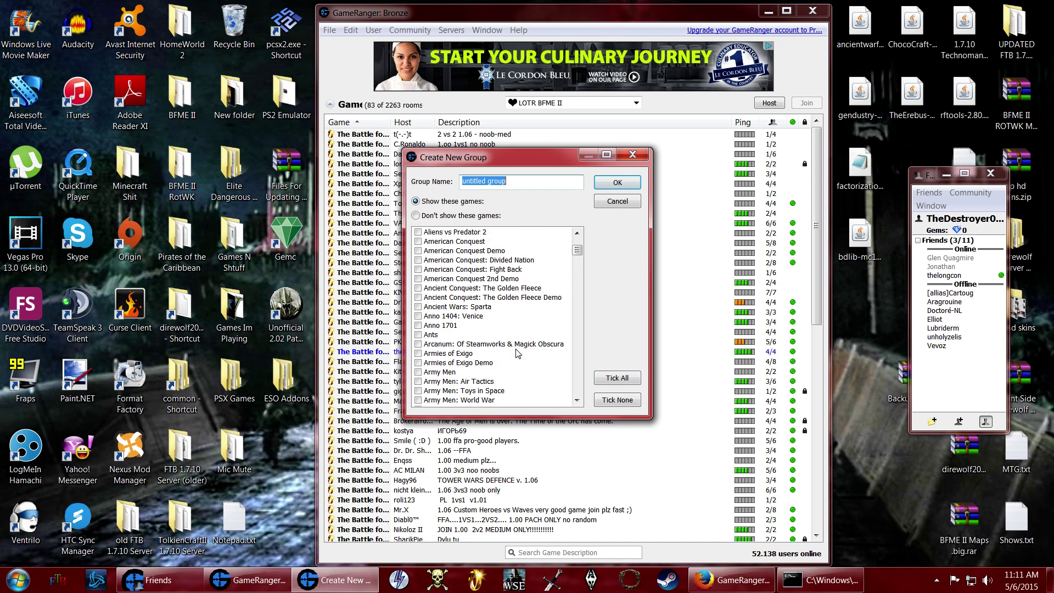
{"action": "left_click_drag", "start_coordinate": [577, 242], "coordinate": [582, 393]}
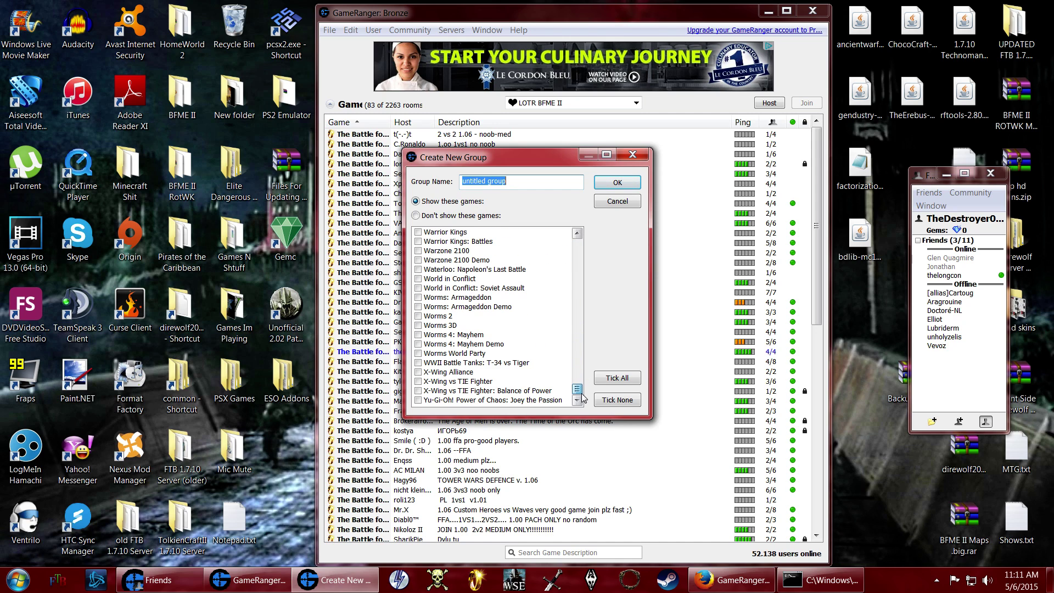
{"action": "left_click", "coordinate": [632, 154]}
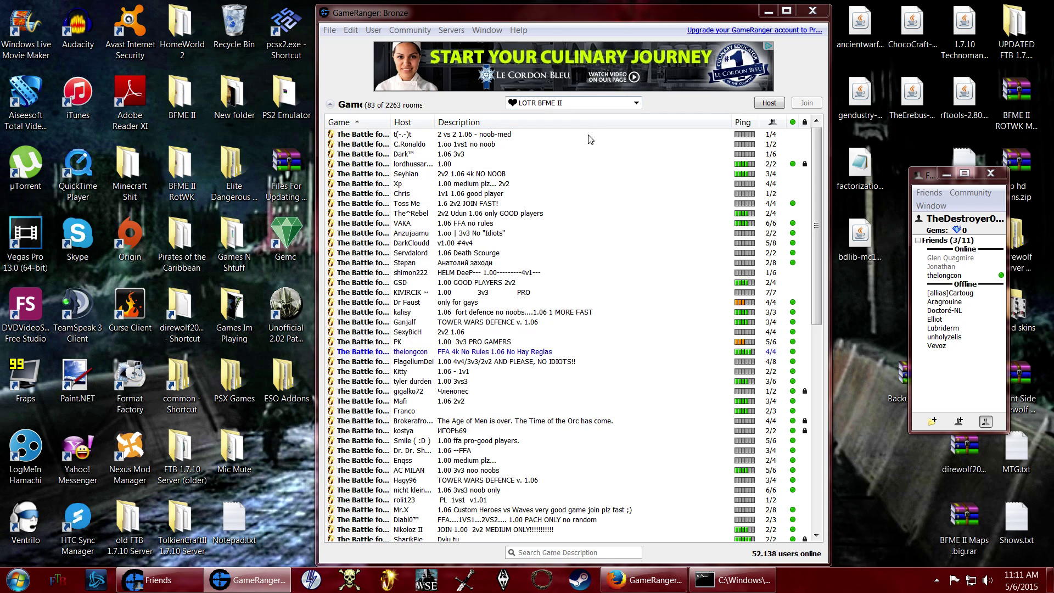
Filter the room list to All Games and browse the available rooms.
{"action": "left_click", "coordinate": [552, 105]}
{"action": "left_click", "coordinate": [544, 134]}
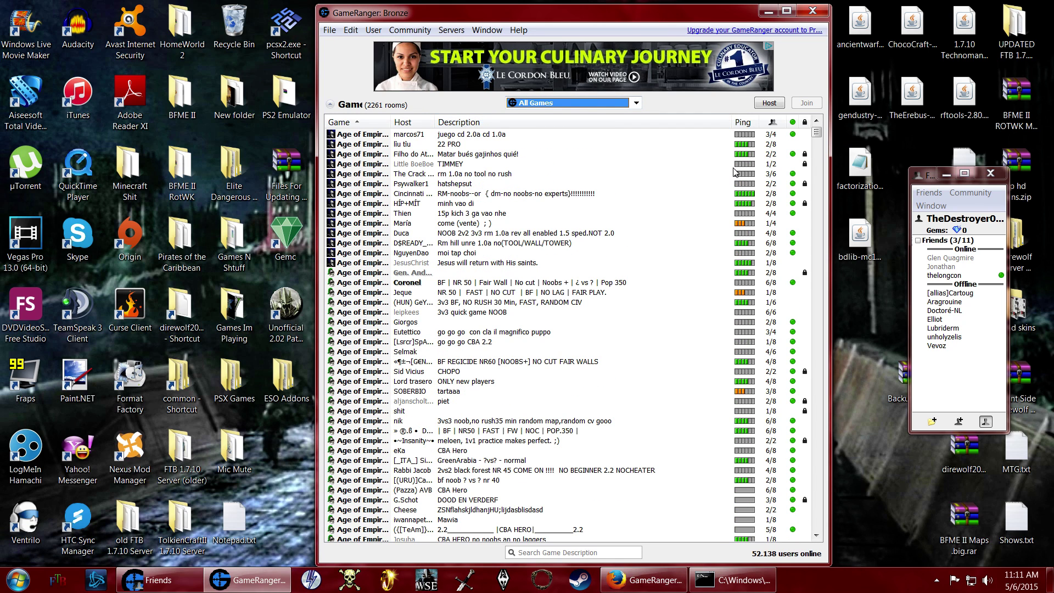
{"action": "left_click_drag", "start_coordinate": [817, 138], "coordinate": [788, 511]}
{"action": "scroll", "coordinate": [670, 211], "scroll_direction": "up", "scroll_amount": 20}
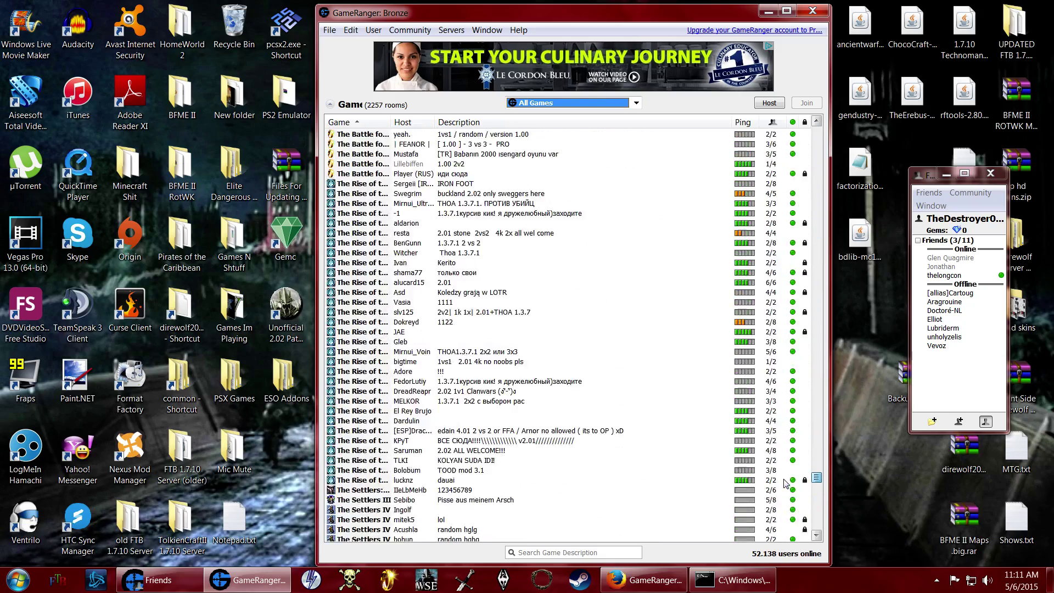
Filter the room list to the LOTR BFME II group and examine the hosted rooms' descriptions for game version and match type.
{"action": "left_click", "coordinate": [636, 103]}
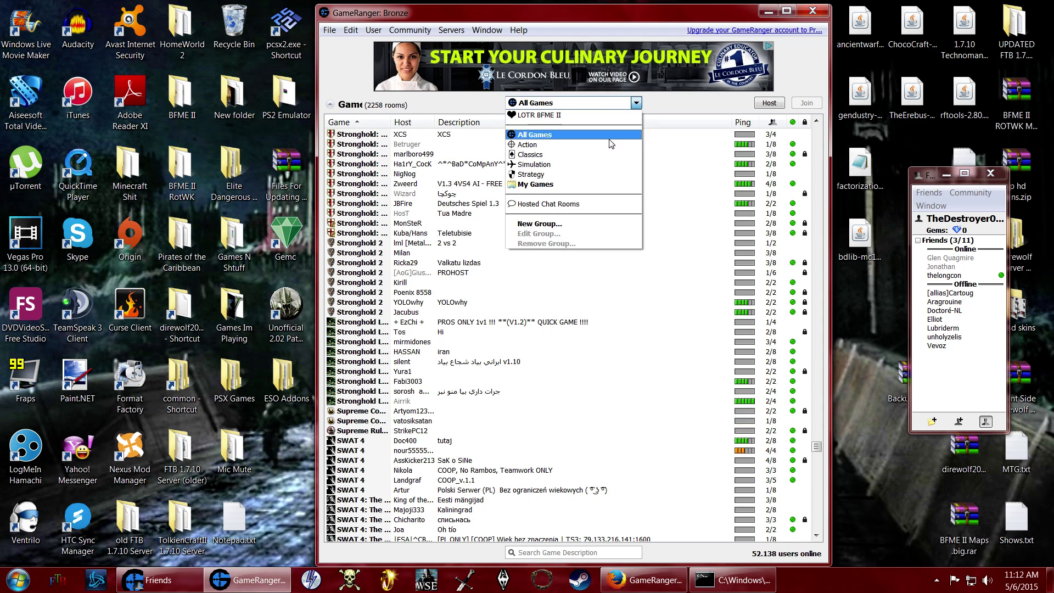
{"action": "left_click", "coordinate": [539, 113]}
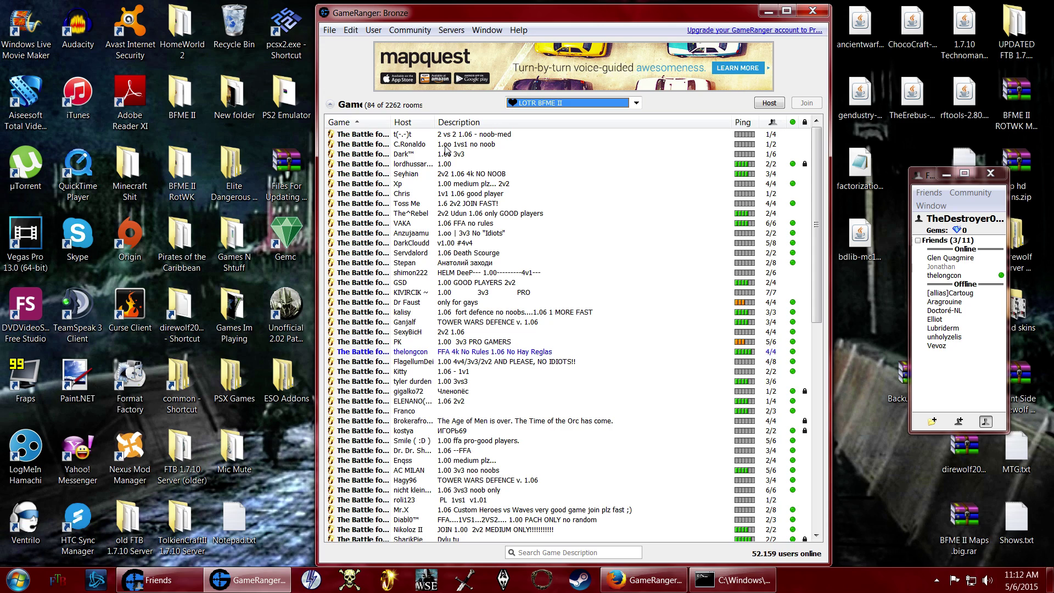
{"action": "left_click", "coordinate": [416, 146]}
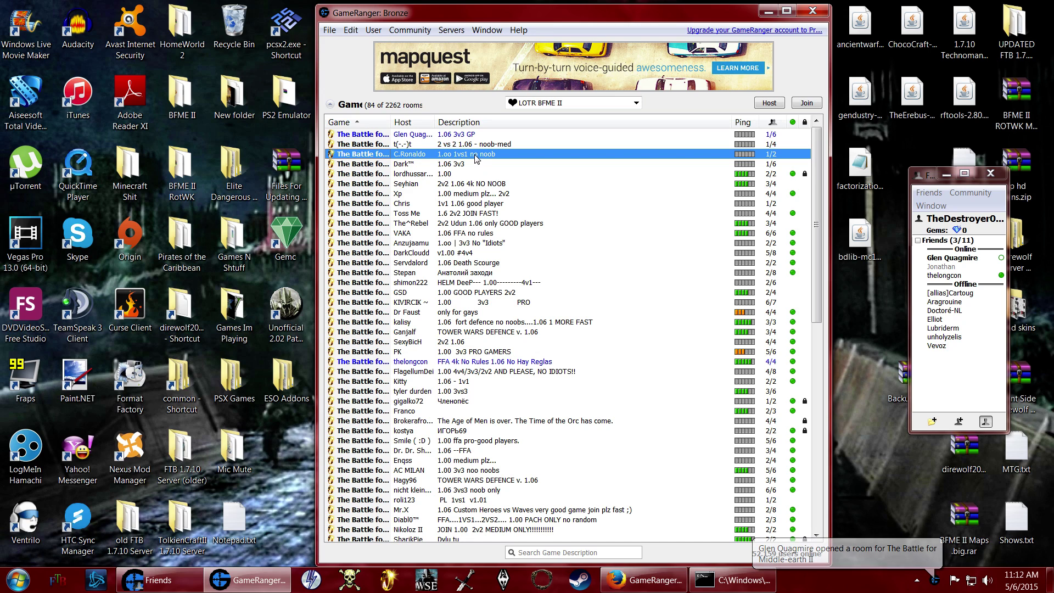
{"action": "left_click", "coordinate": [445, 185]}
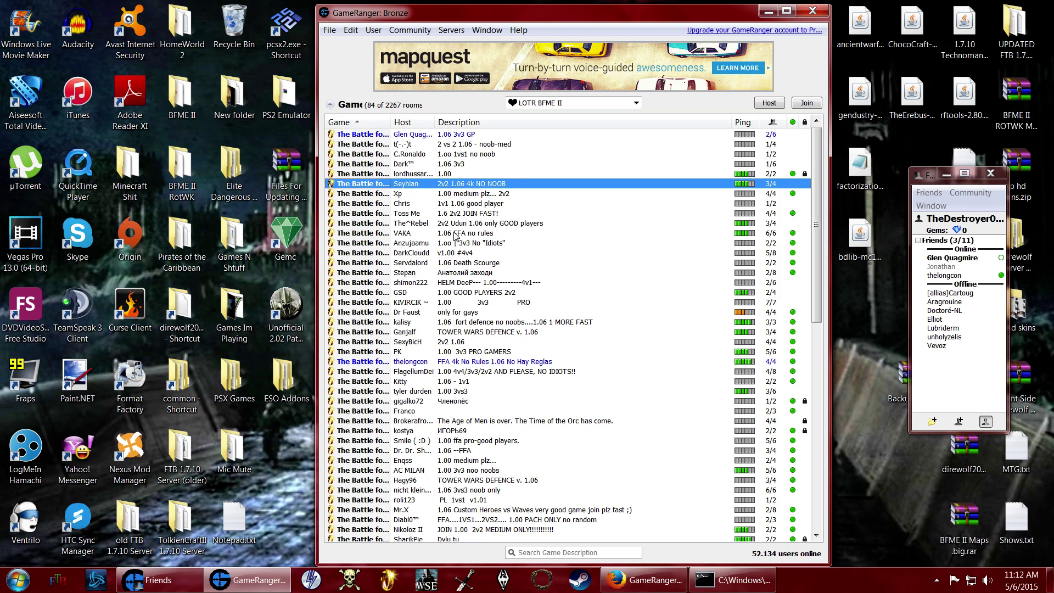
{"action": "left_click", "coordinate": [491, 234]}
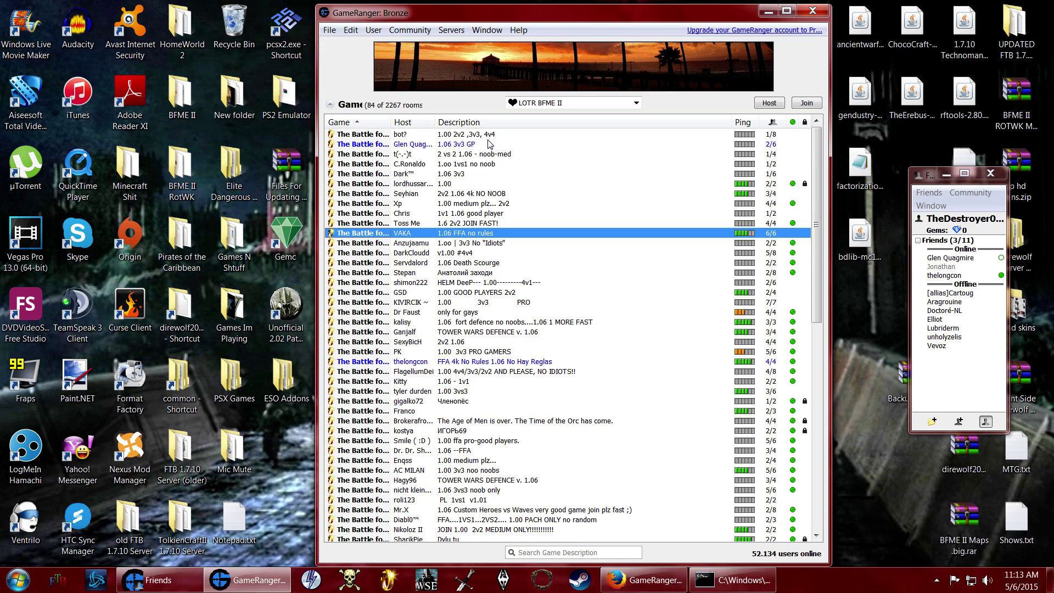
{"action": "left_click", "coordinate": [471, 195]}
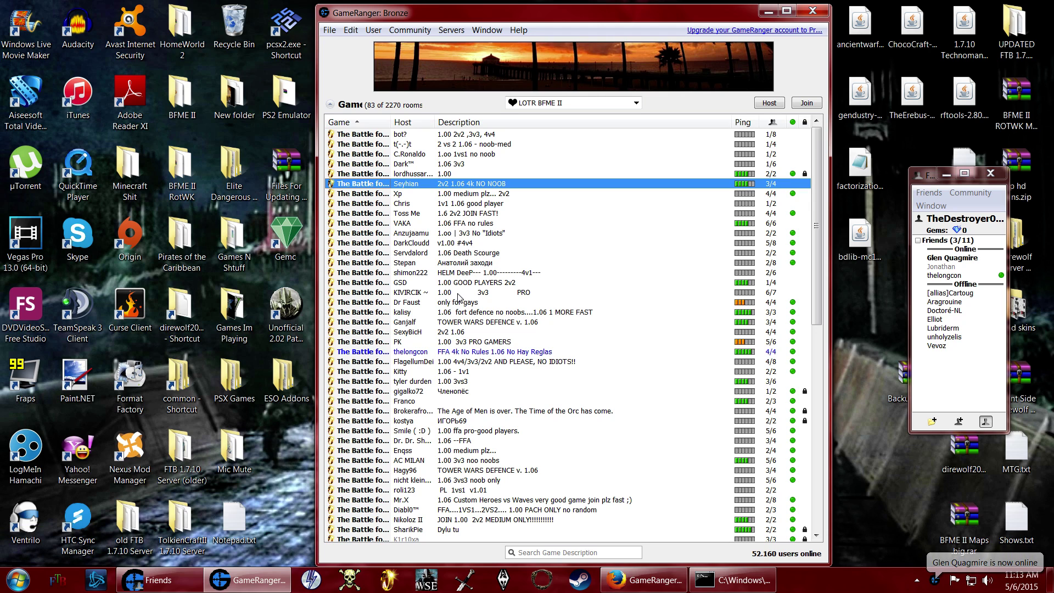
{"action": "left_click", "coordinate": [492, 323]}
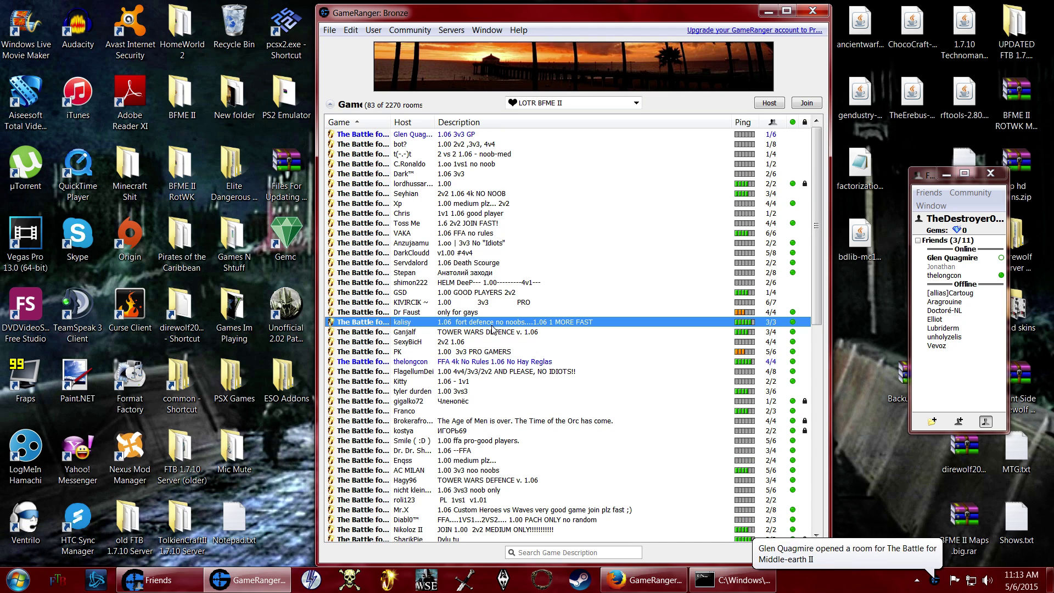
Examine the remaining rooms in the LOTR BFME II list, including the Rise of the Witch-king rooms and their descriptions.
{"action": "scroll", "coordinate": [464, 346], "scroll_direction": "down", "scroll_amount": 13}
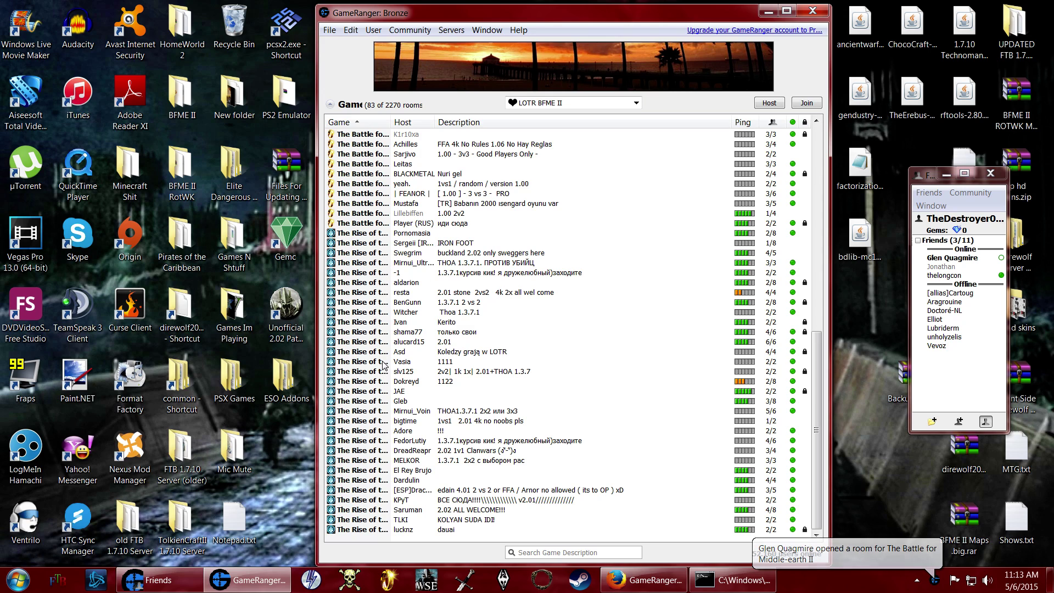
{"action": "left_click", "coordinate": [462, 442]}
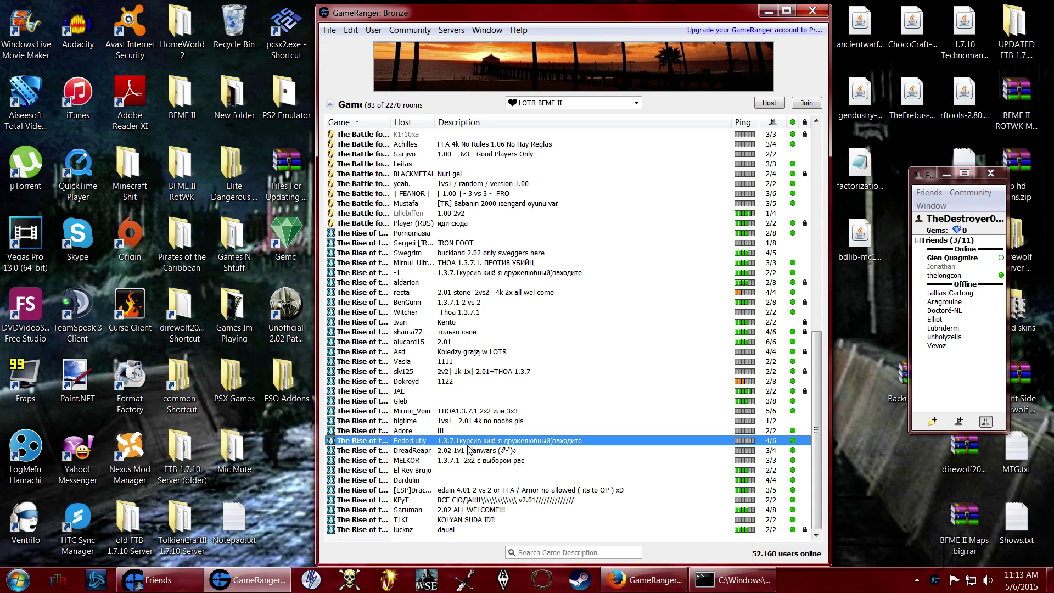
{"action": "left_click", "coordinate": [473, 491]}
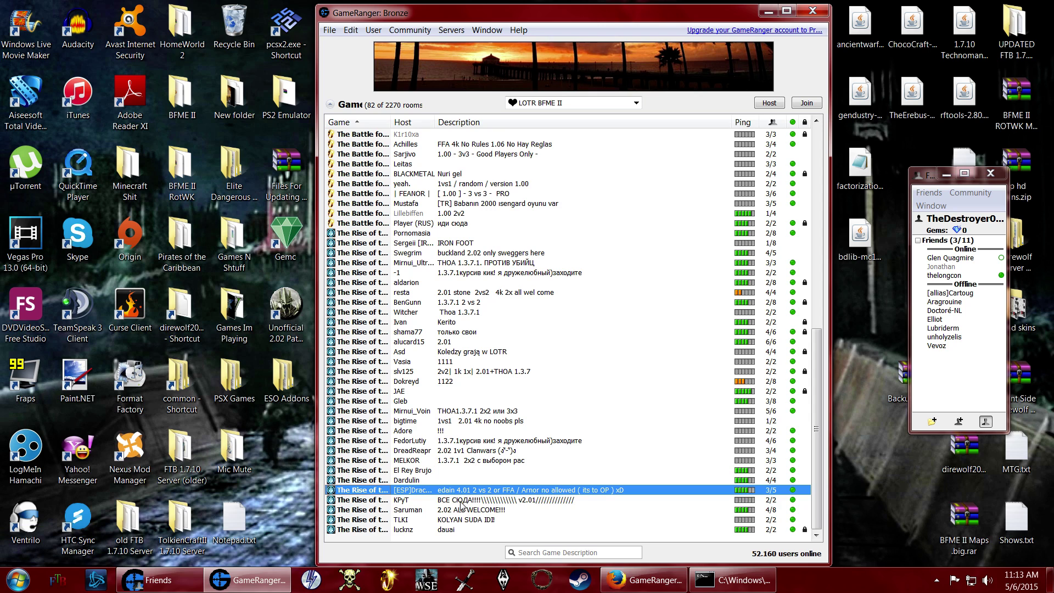
{"action": "scroll", "coordinate": [567, 447], "scroll_direction": "up", "scroll_amount": 10}
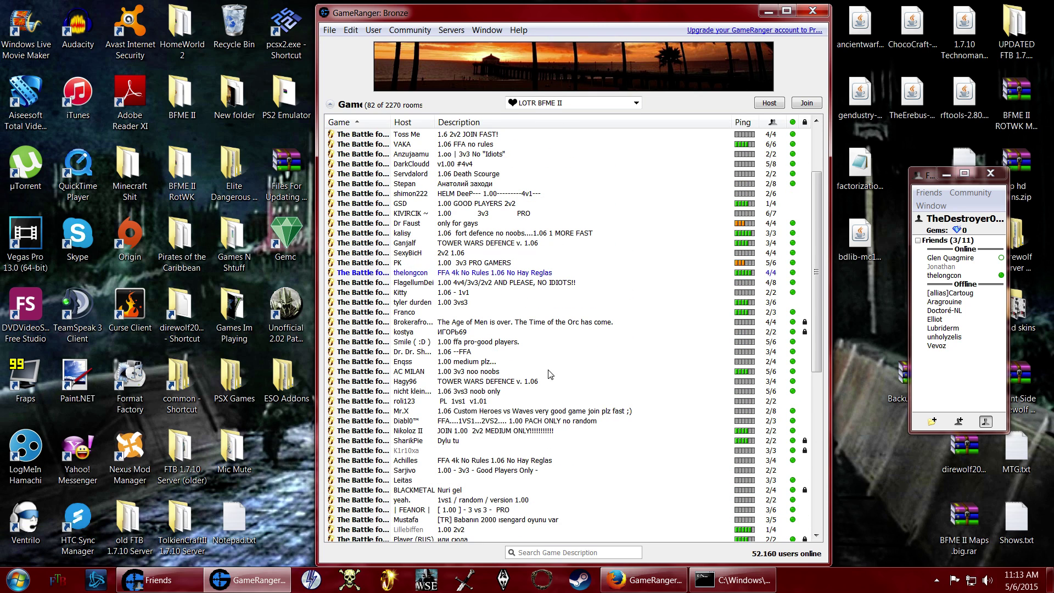
{"action": "scroll", "coordinate": [551, 374], "scroll_direction": "up", "scroll_amount": 3}
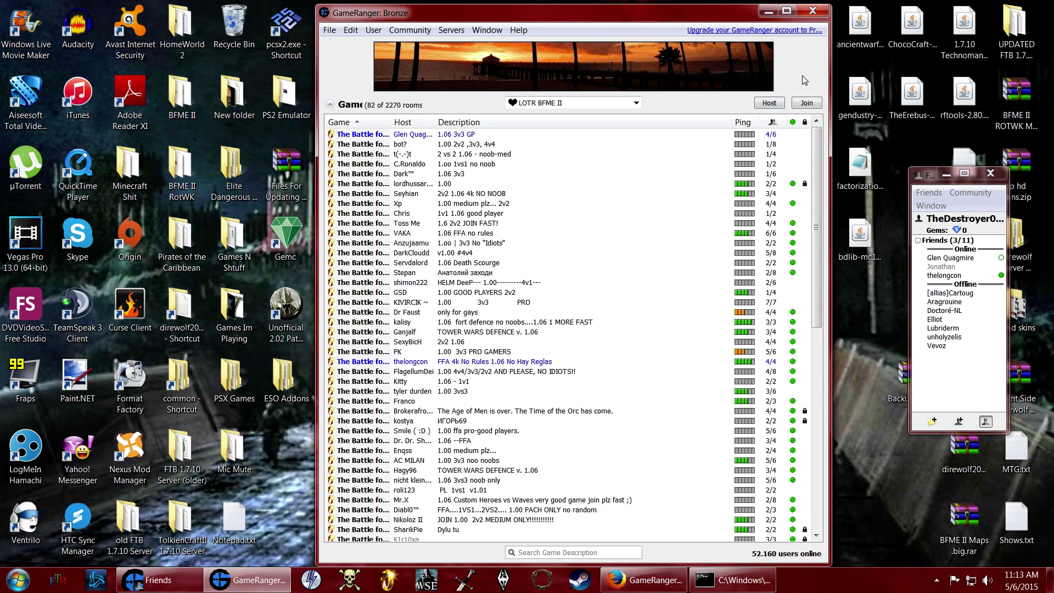
Start hosting a The Battle for Middle-earth II game, review the max players options, and make the description "1.06 2v2 4k All Welcome".
{"action": "left_click", "coordinate": [779, 104]}
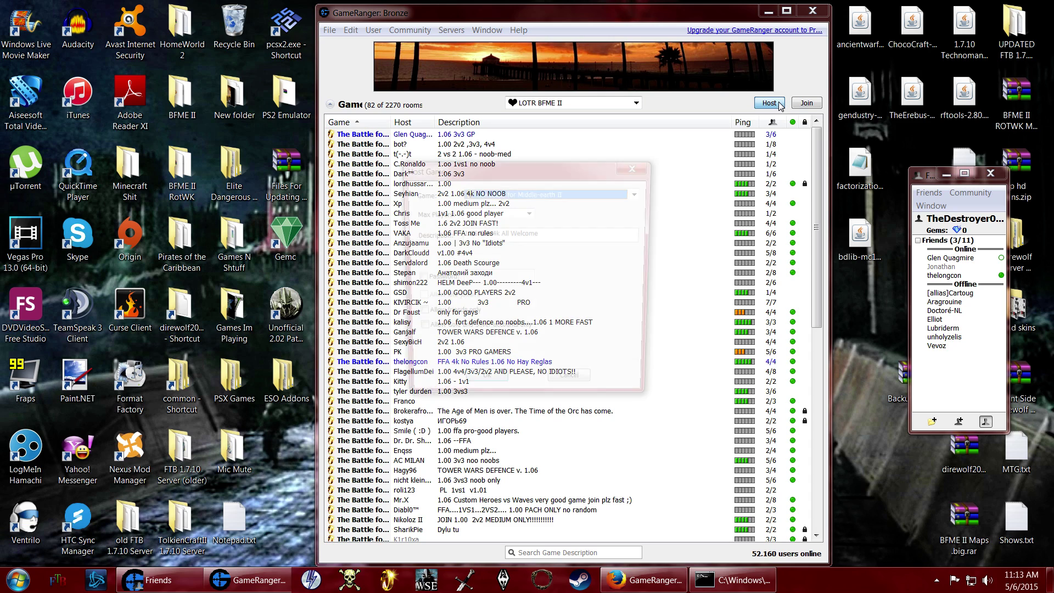
{"action": "left_click_drag", "start_coordinate": [567, 178], "coordinate": [607, 135]}
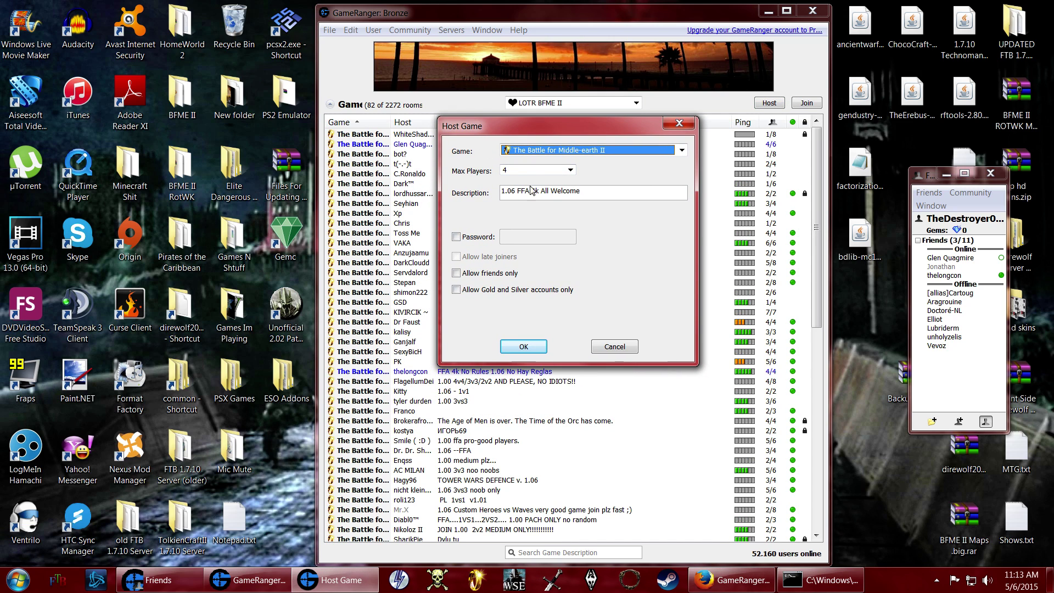
{"action": "left_click", "coordinate": [519, 172]}
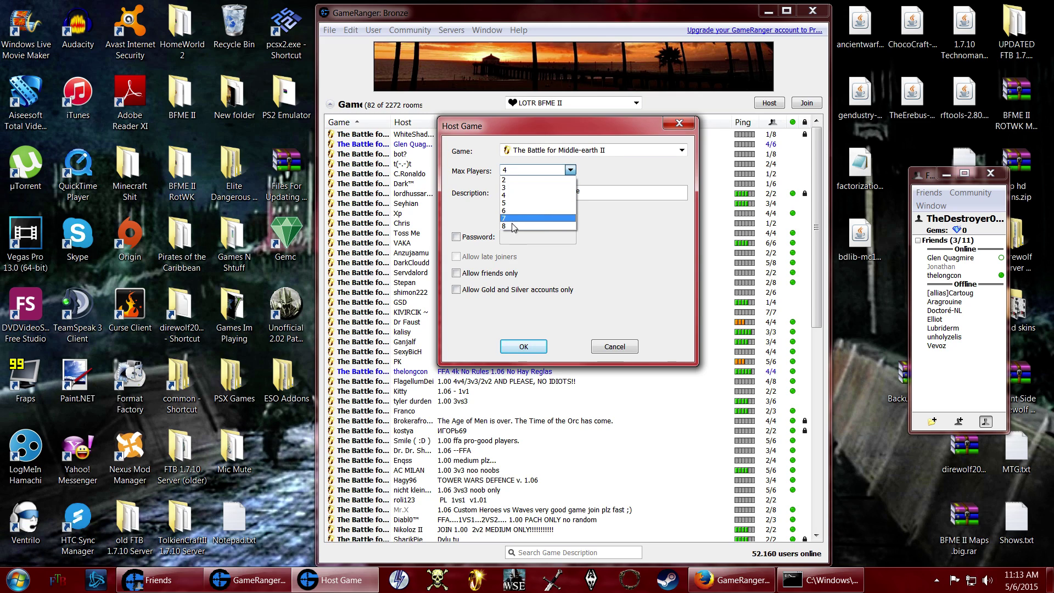
{"action": "left_click", "coordinate": [597, 174]}
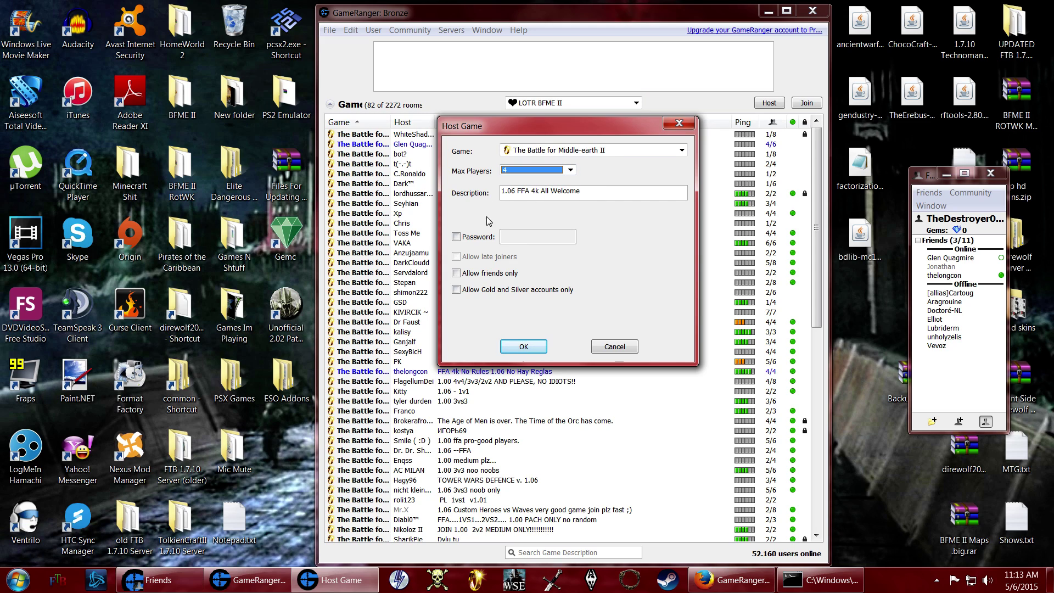
{"action": "left_click", "coordinate": [527, 190]}
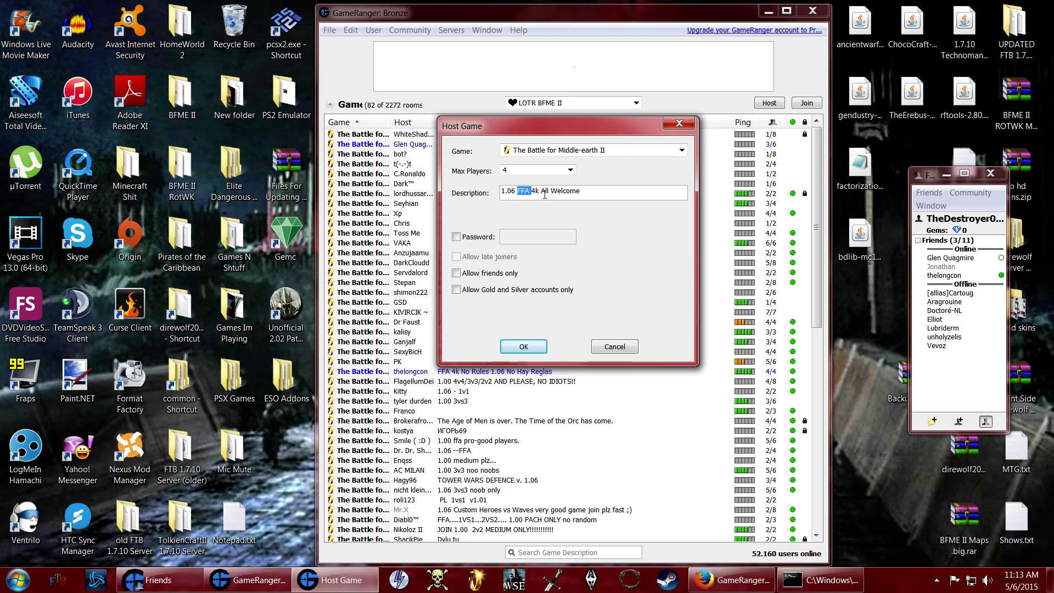
{"action": "type", "text": "2v2"}
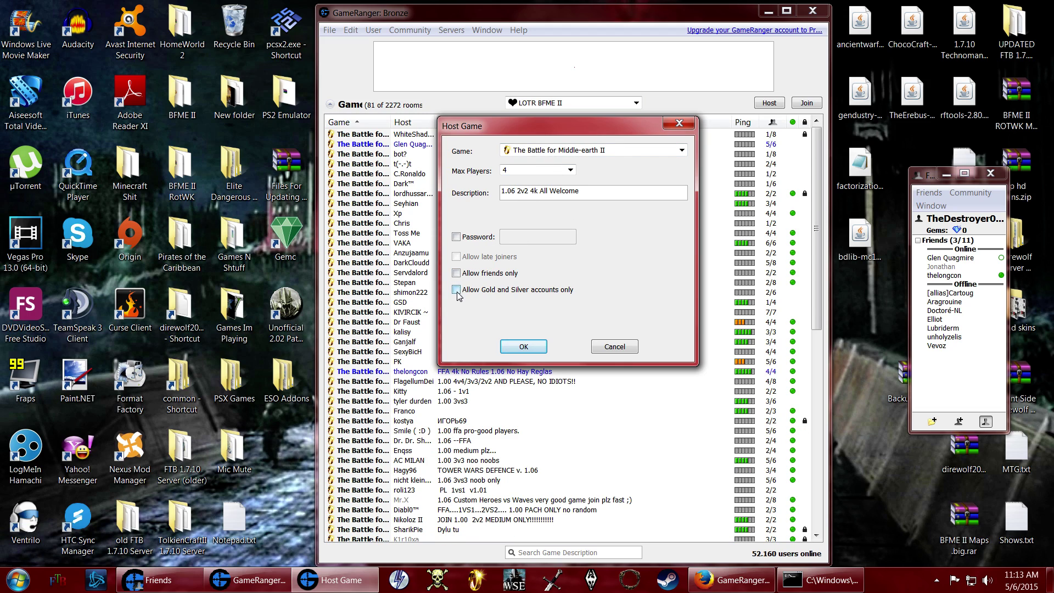
Enable the password option for a private game and create the room, continuing past the NAT router notice.
{"action": "left_click", "coordinate": [457, 237]}
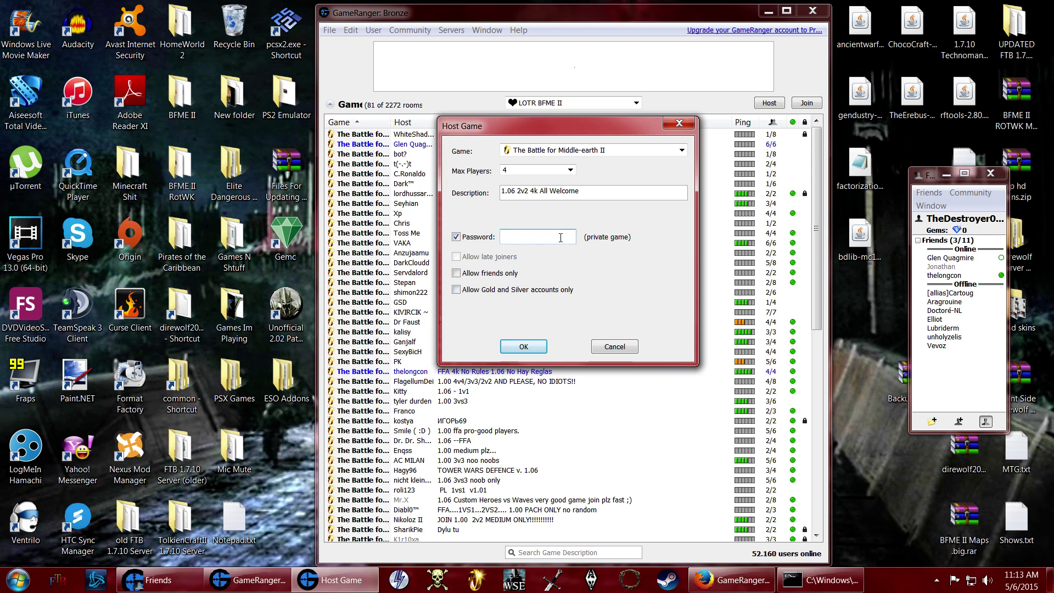
{"action": "left_click", "coordinate": [524, 347]}
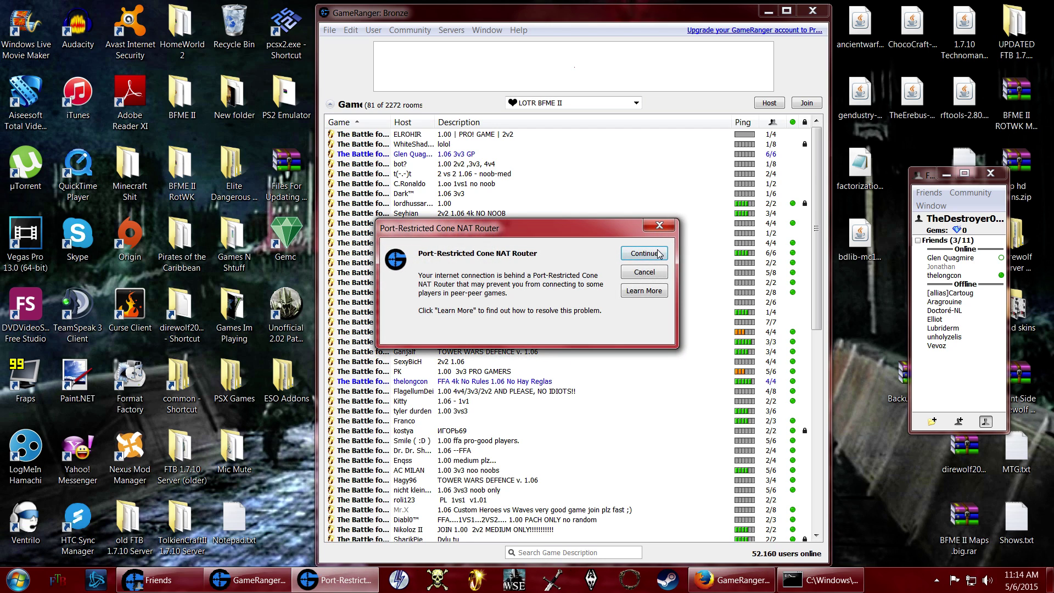
{"action": "left_click", "coordinate": [659, 254]}
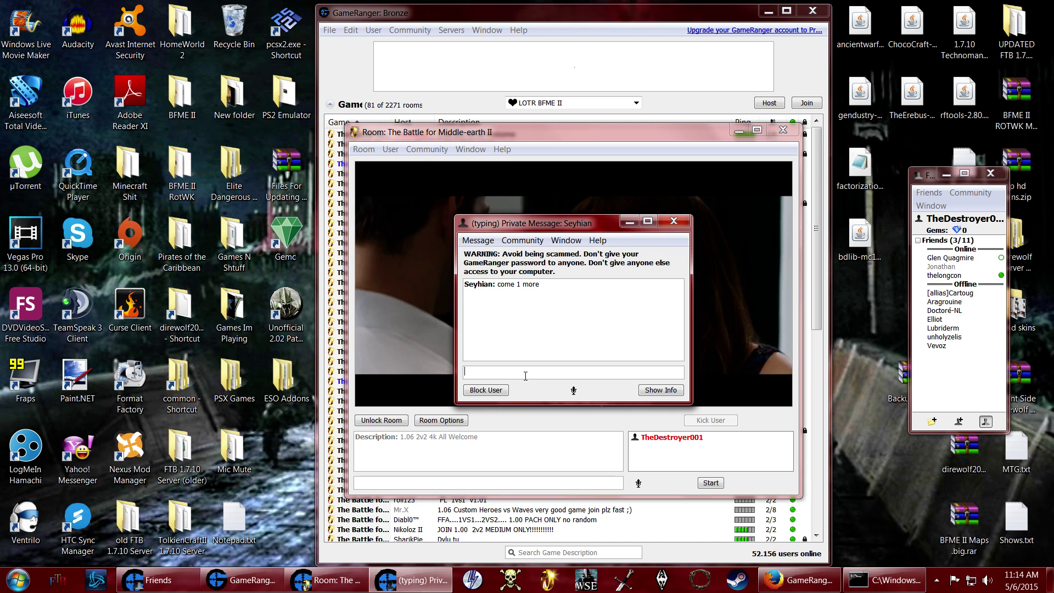
Reply "no thanks" to the player's private message and close the conversation.
{"action": "left_click", "coordinate": [525, 376]}
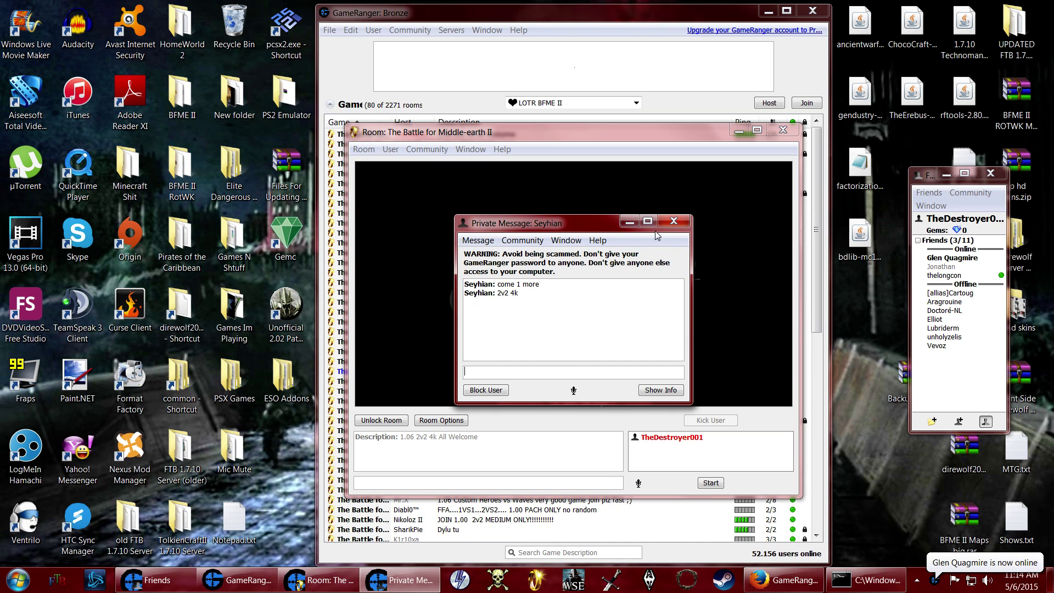
{"action": "left_click", "coordinate": [674, 221]}
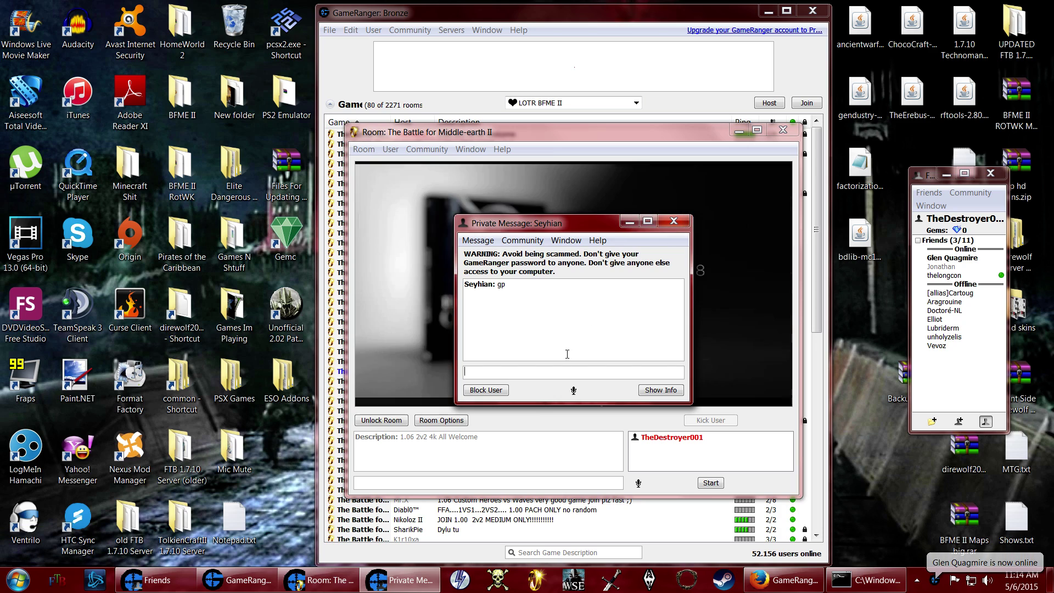
{"action": "left_click", "coordinate": [553, 373]}
{"action": "type", "text": "no thanks"}
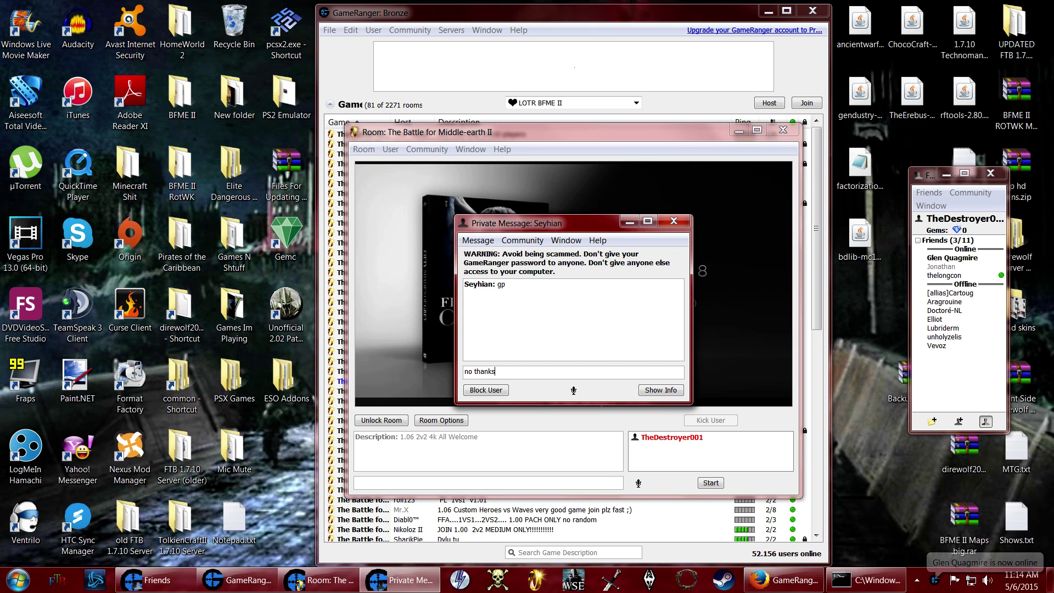
{"action": "key", "text": "Return"}
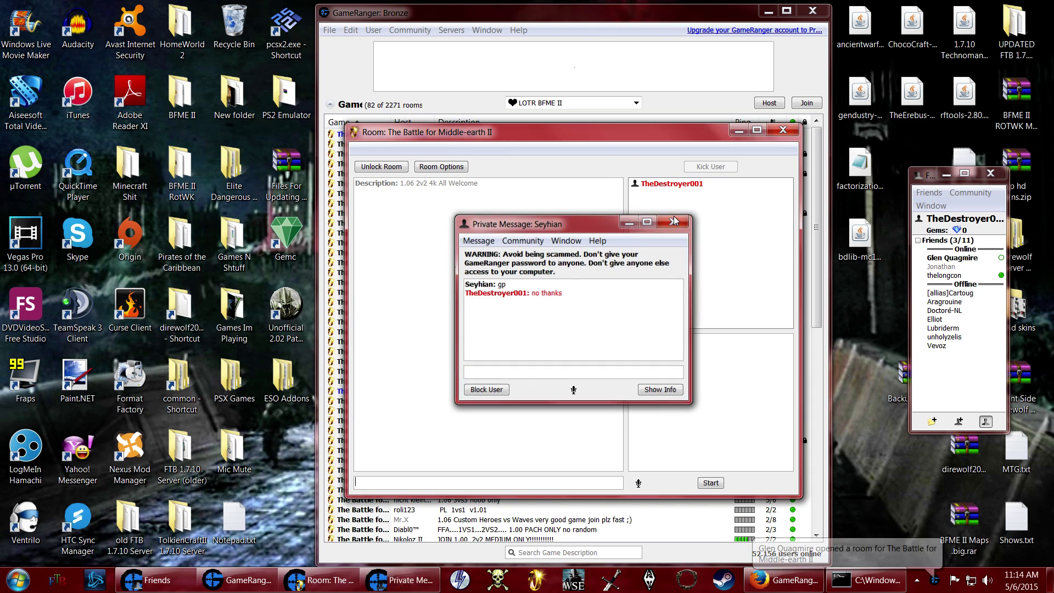
{"action": "left_click", "coordinate": [674, 218]}
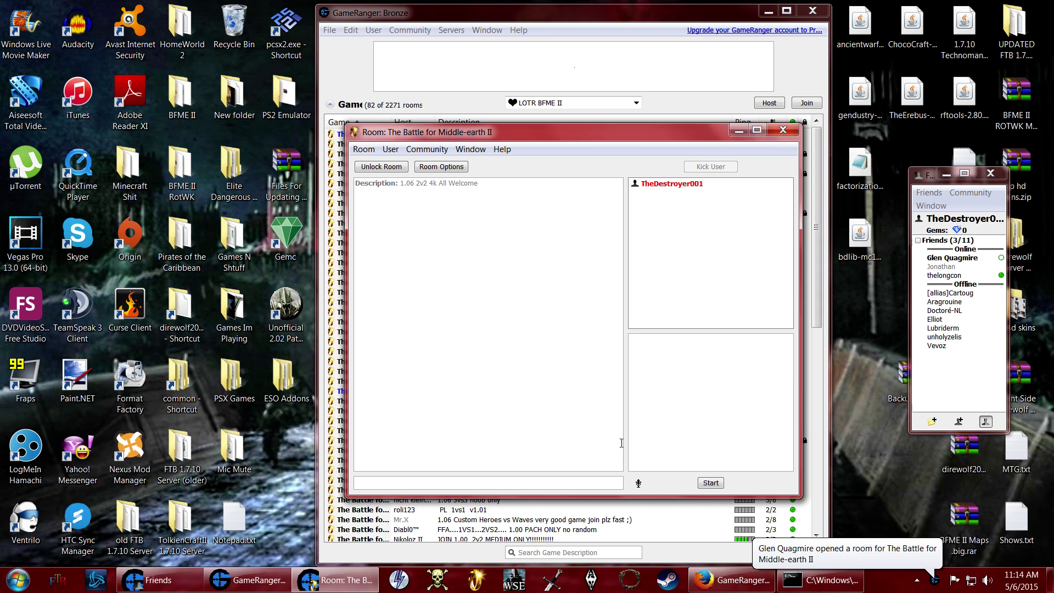
Mute the game room's sound in the Windows Volume Mixer, dismissing the private message that interrupts.
{"action": "left_click", "coordinate": [623, 485]}
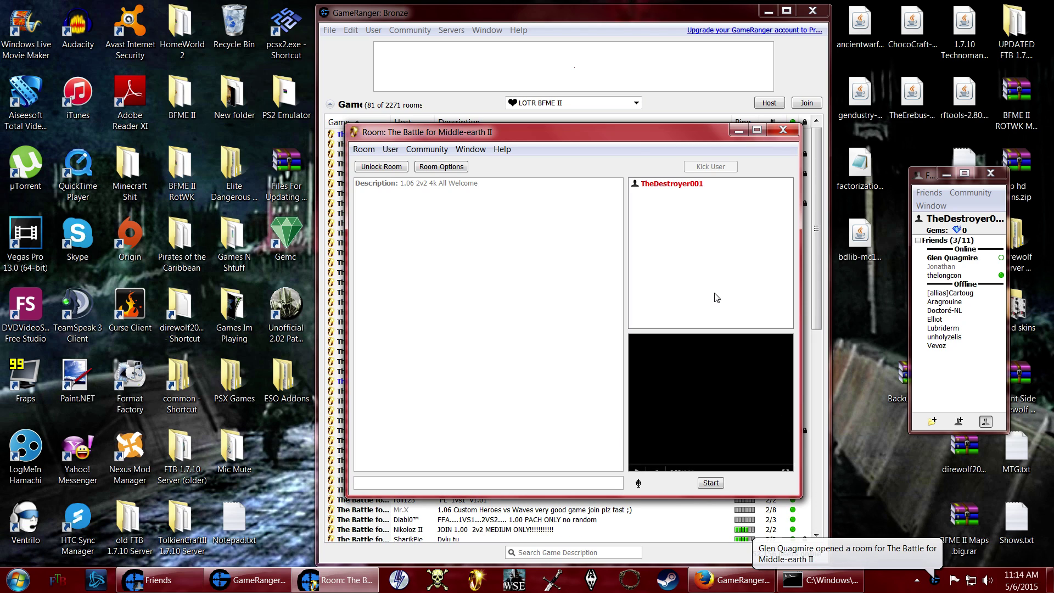
{"action": "left_click_drag", "start_coordinate": [635, 133], "coordinate": [536, 96]}
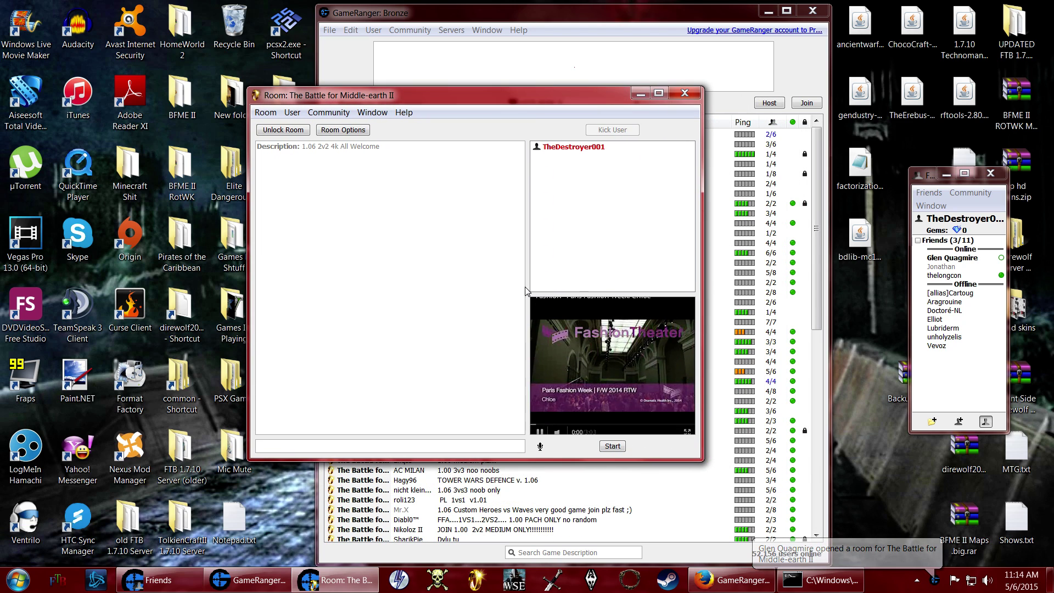
{"action": "right_click", "coordinate": [987, 581]}
{"action": "left_click", "coordinate": [966, 512]}
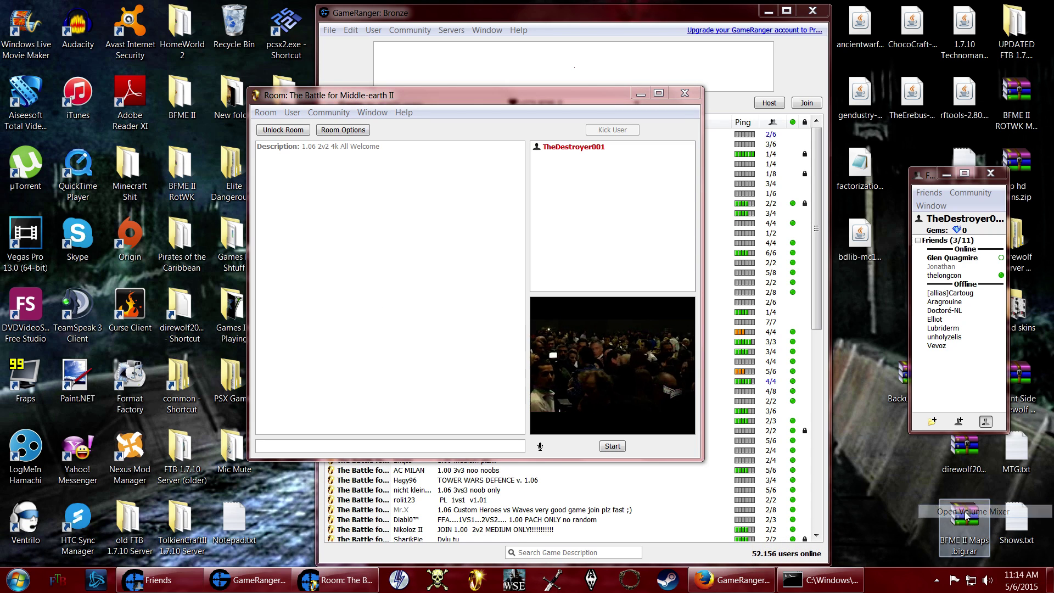
{"action": "left_click_drag", "start_coordinate": [877, 334], "coordinate": [788, 229]}
{"action": "left_click", "coordinate": [596, 229]}
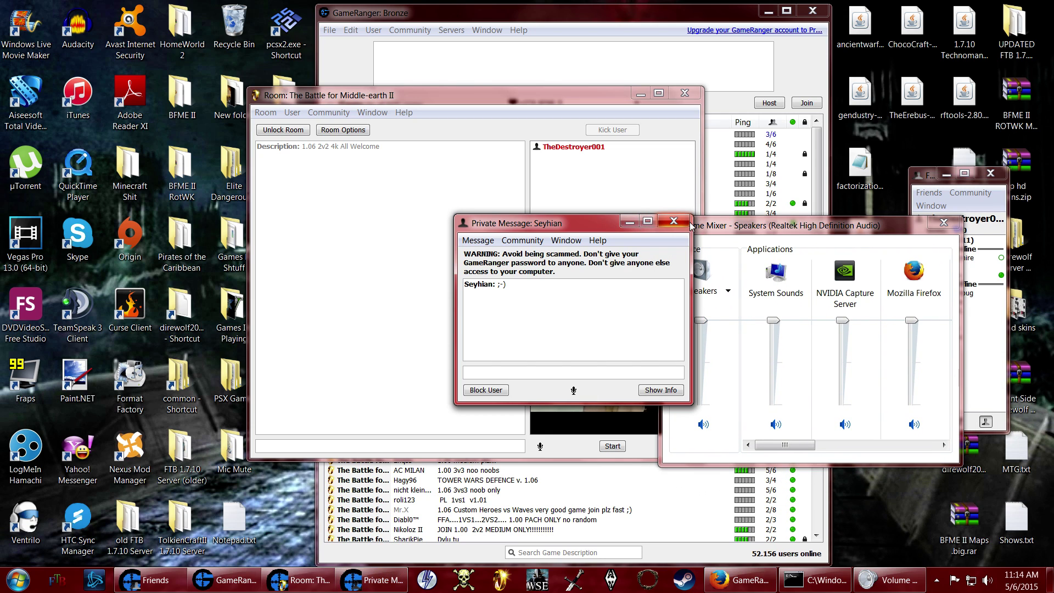
{"action": "left_click", "coordinate": [674, 221]}
{"action": "left_click_drag", "start_coordinate": [725, 225], "coordinate": [546, 147]}
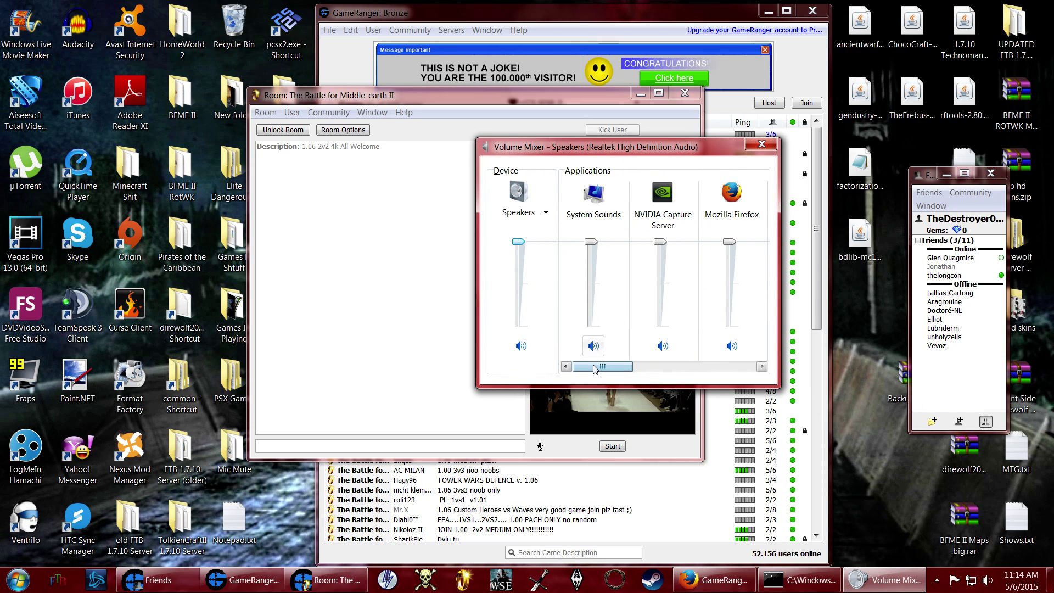
{"action": "left_click_drag", "start_coordinate": [603, 366], "coordinate": [725, 364]}
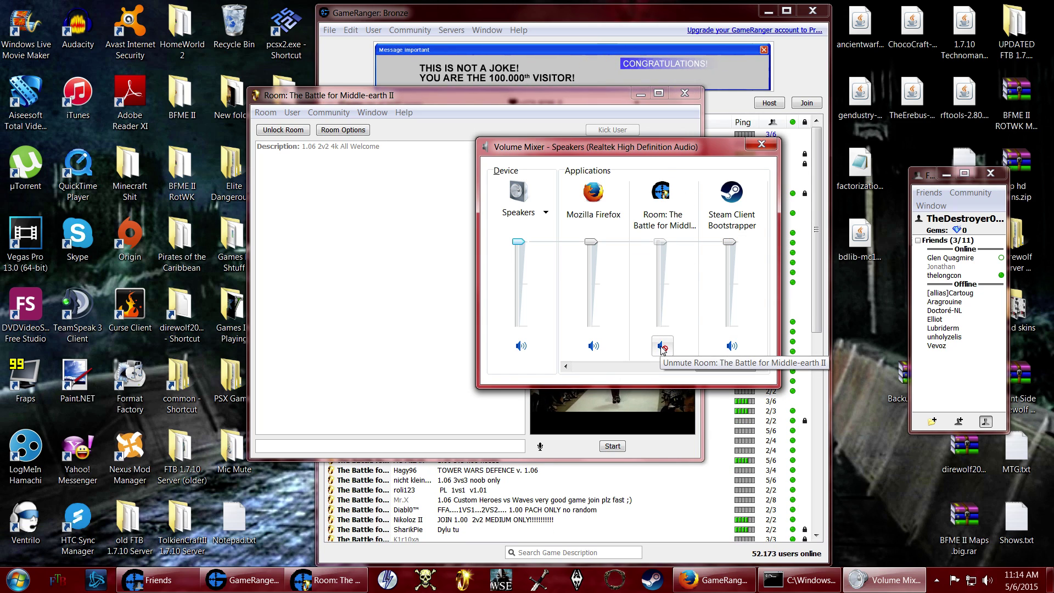
{"action": "left_click", "coordinate": [761, 144]}
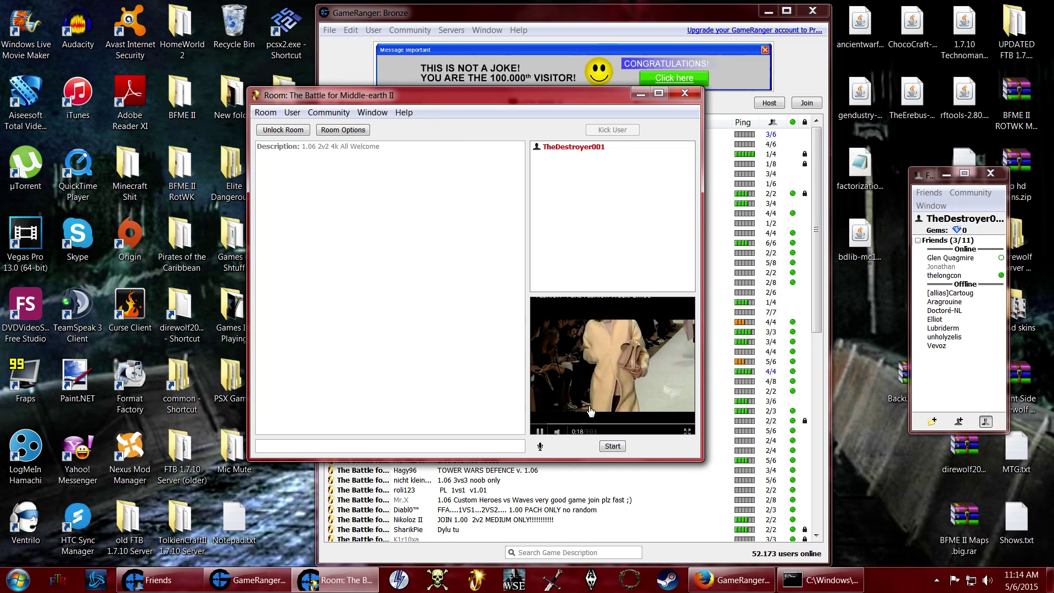
Examine the hosted room's options and close them without changing anything.
{"action": "left_click_drag", "start_coordinate": [528, 101], "coordinate": [769, 152]}
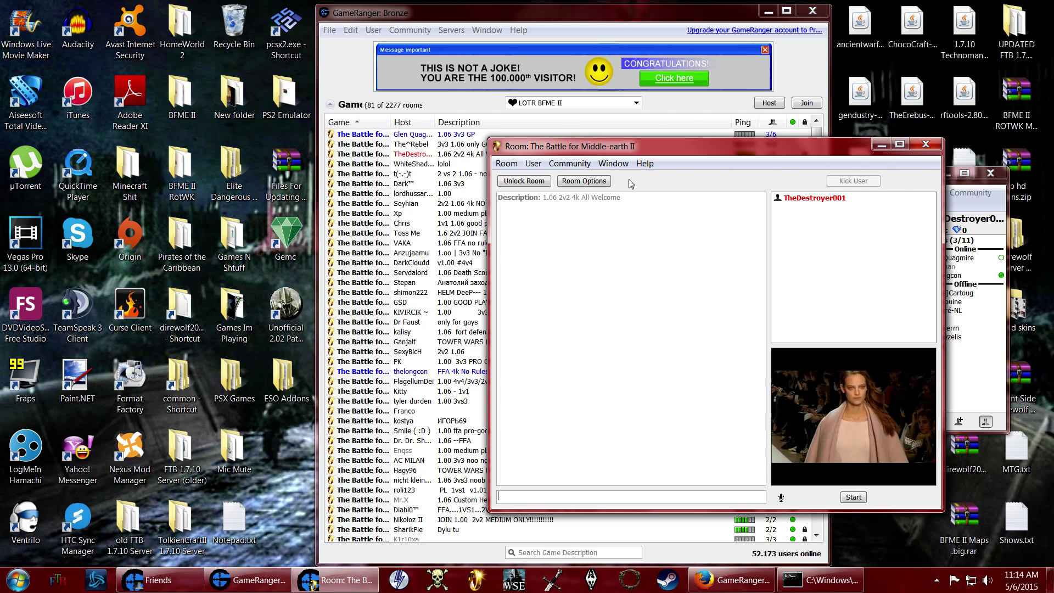
{"action": "left_click", "coordinate": [581, 181]}
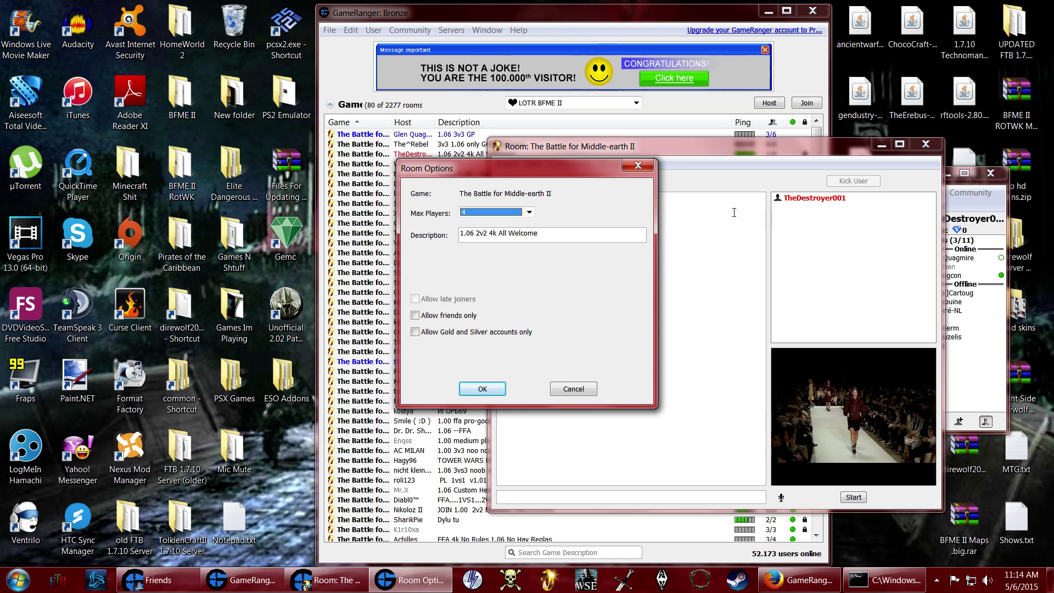
{"action": "left_click", "coordinate": [637, 166]}
Try to start the game from the hosted room, and close the room.
{"action": "left_click", "coordinate": [853, 497]}
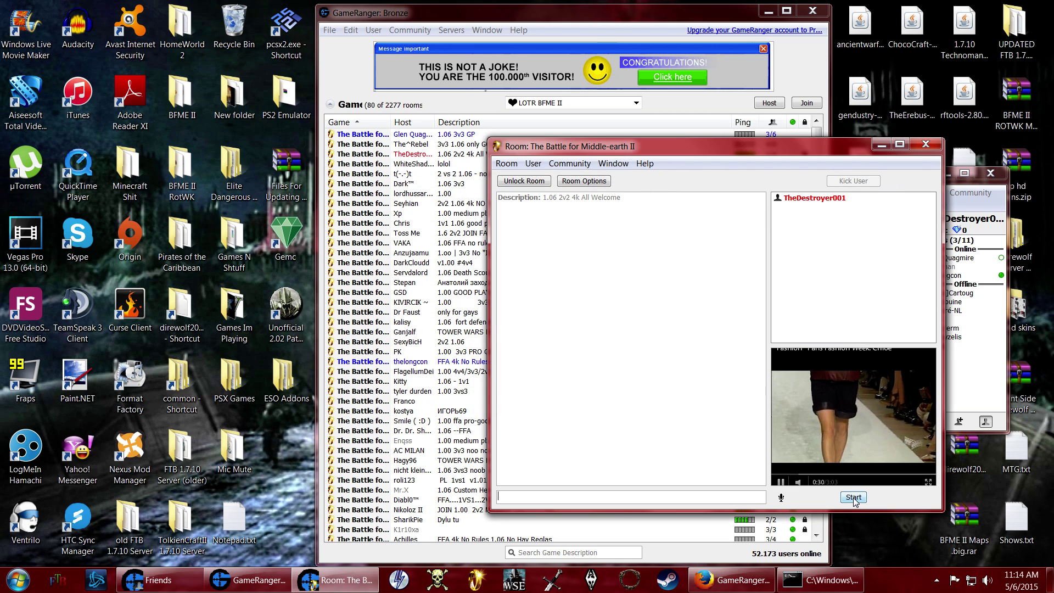
{"action": "left_click", "coordinate": [854, 498]}
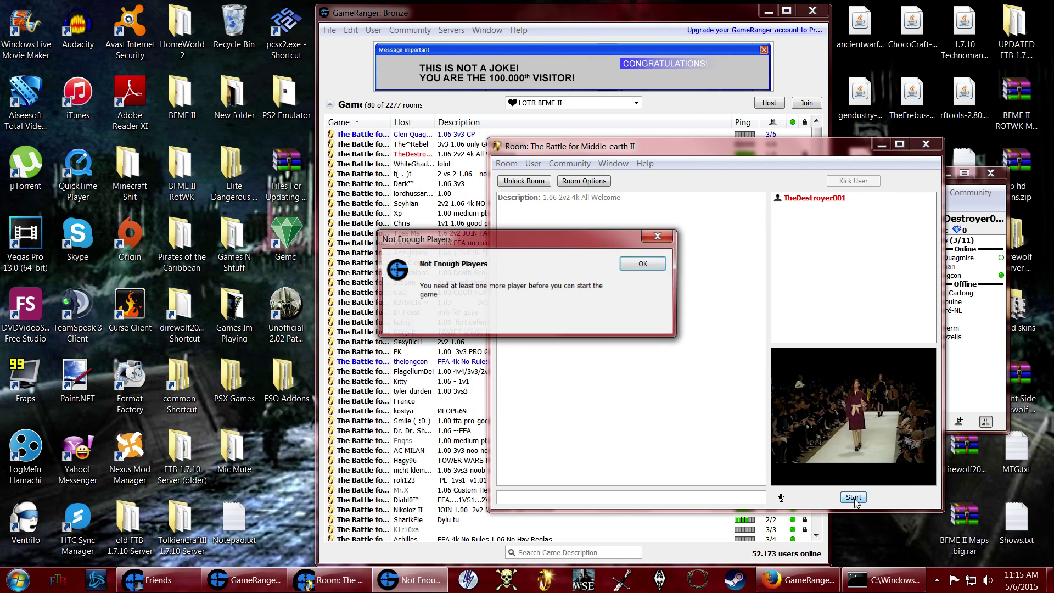
{"action": "left_click", "coordinate": [657, 265]}
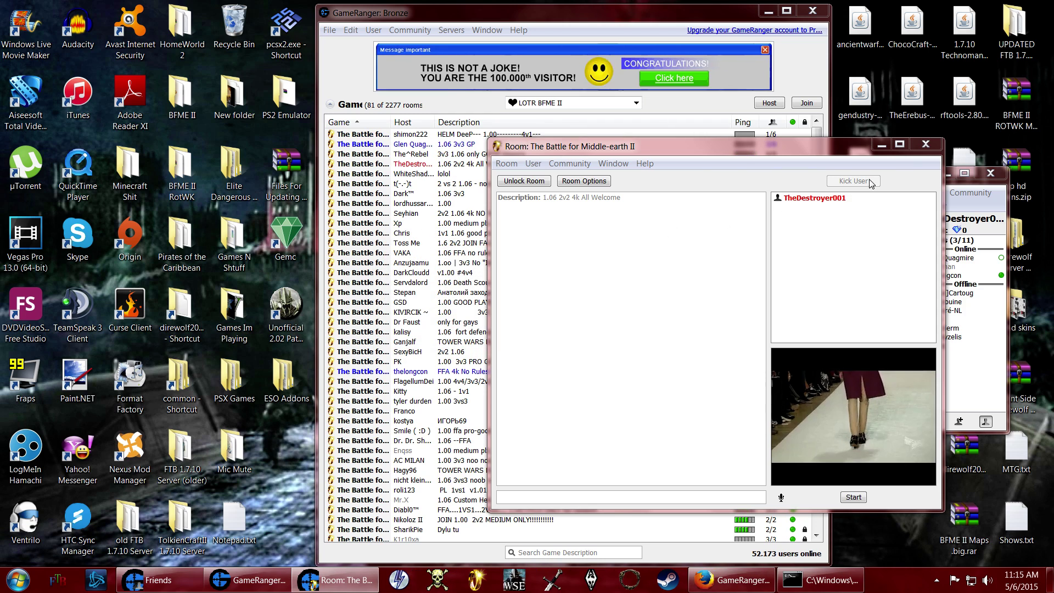
{"action": "left_click_drag", "start_coordinate": [659, 146], "coordinate": [486, 134]}
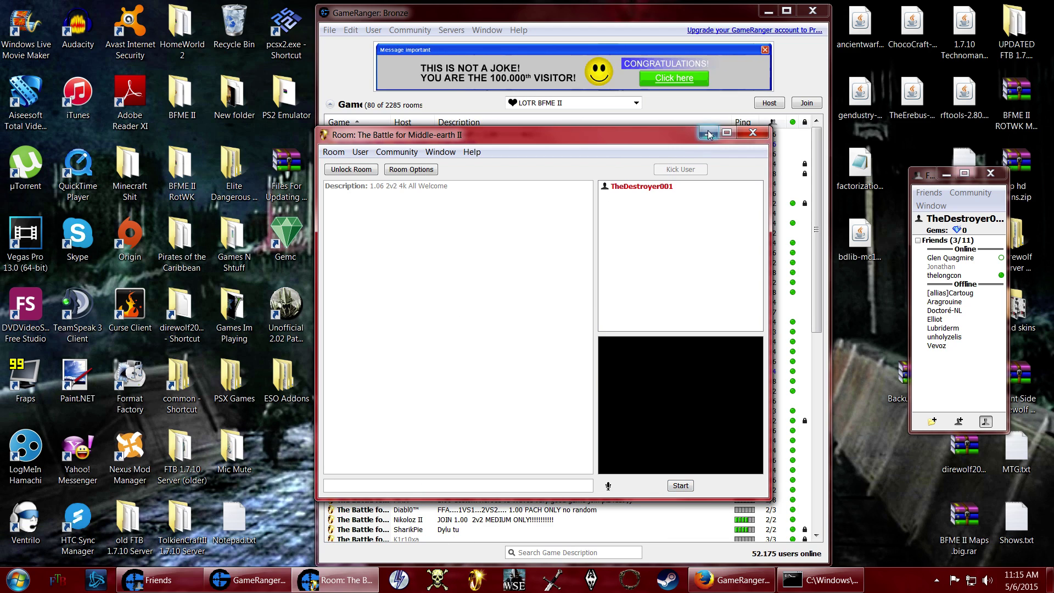
{"action": "left_click", "coordinate": [753, 133]}
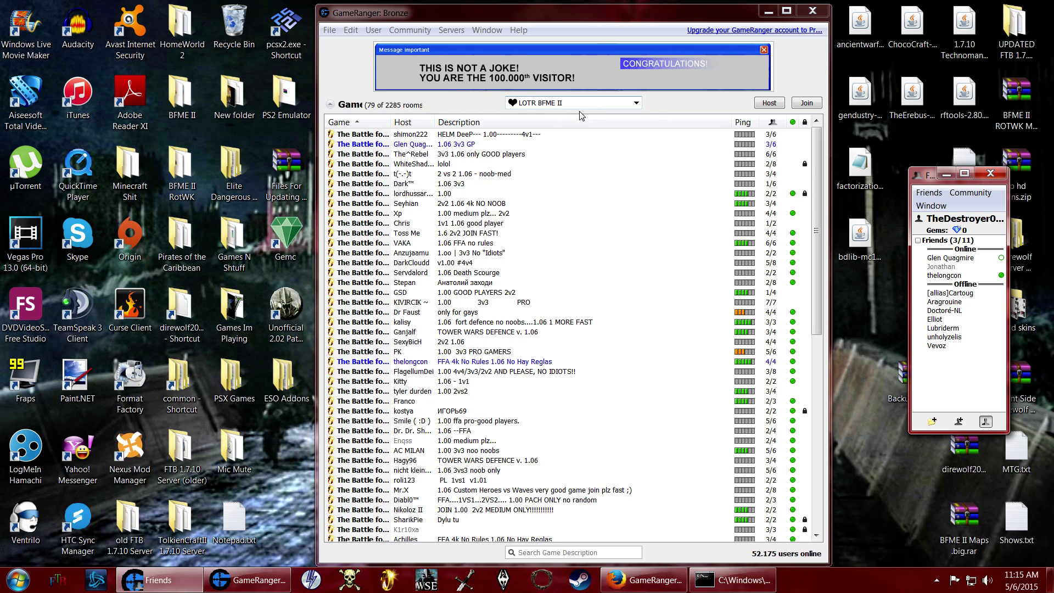
Minimize GameRanger, launch The Battle for Middle-earth II, and open its online multiplayer login screen.
{"action": "left_click", "coordinate": [770, 18]}
{"action": "left_click", "coordinate": [388, 580]}
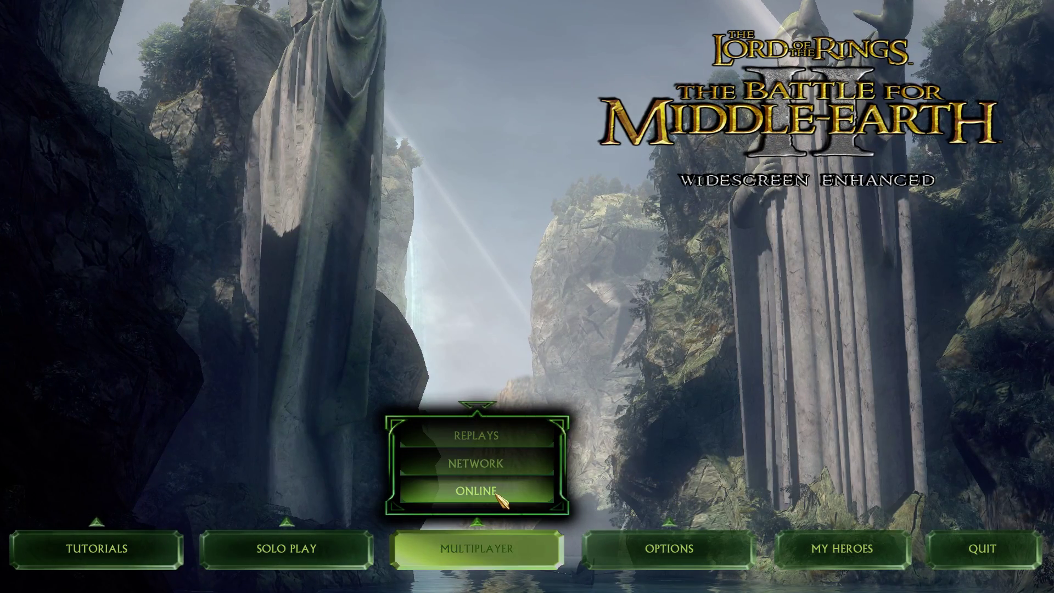
{"action": "left_click", "coordinate": [476, 491]}
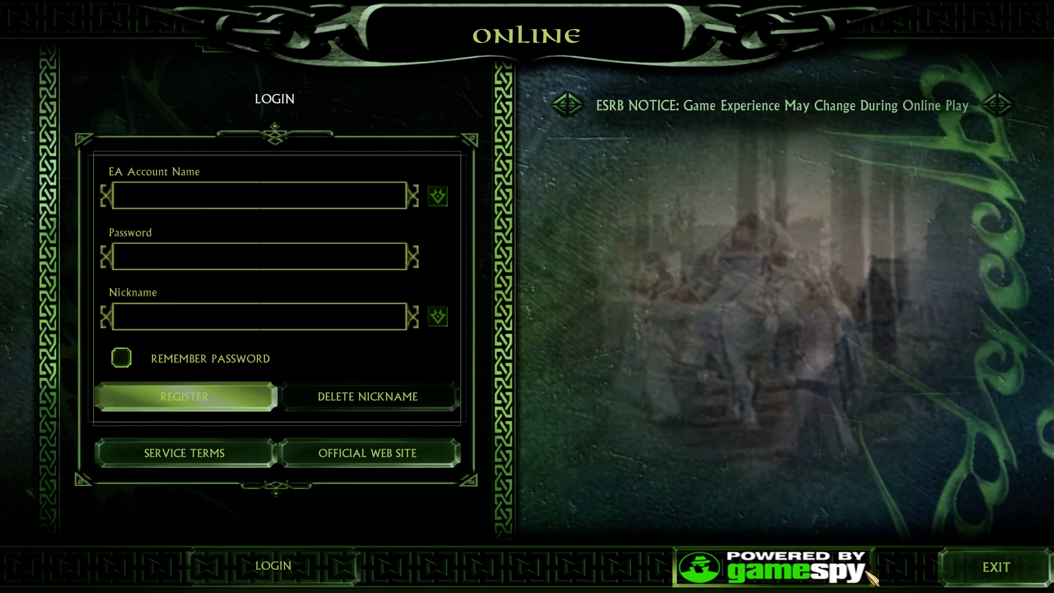
Leave the online login screen for the network multiplayer lobby and set the nickname to Destroyer.
{"action": "left_click", "coordinate": [996, 568]}
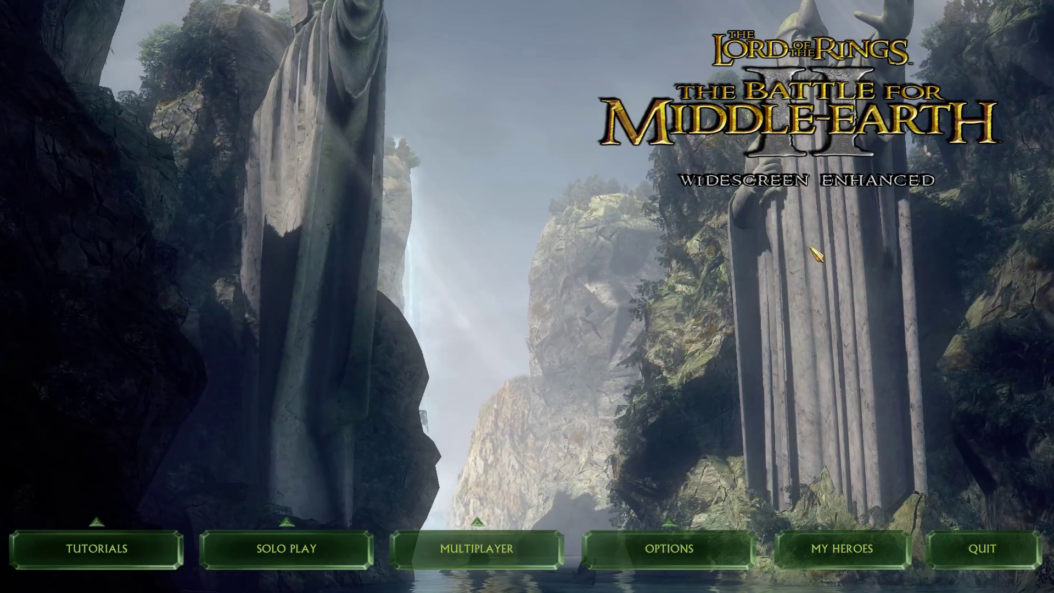
{"action": "left_click", "coordinate": [477, 549]}
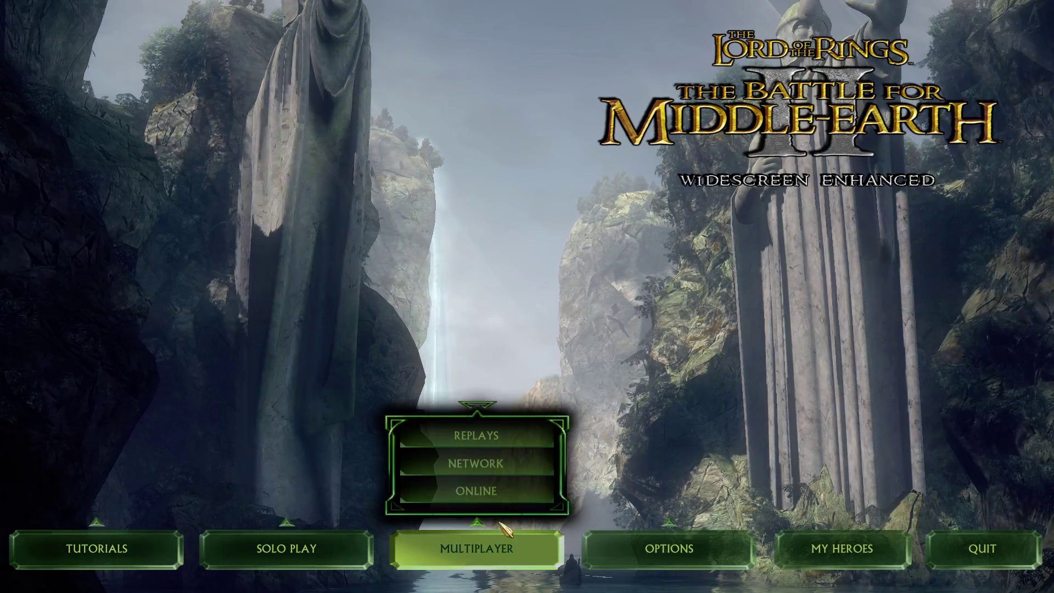
{"action": "left_click", "coordinate": [493, 466]}
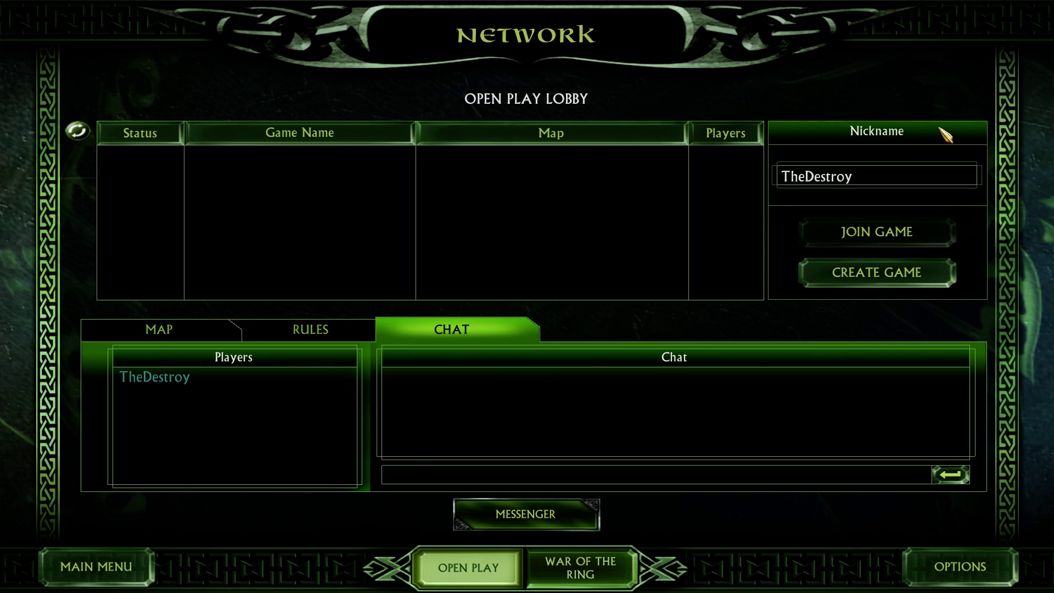
{"action": "left_click_drag", "start_coordinate": [891, 169], "coordinate": [676, 188]}
{"action": "type", "text": "D"}
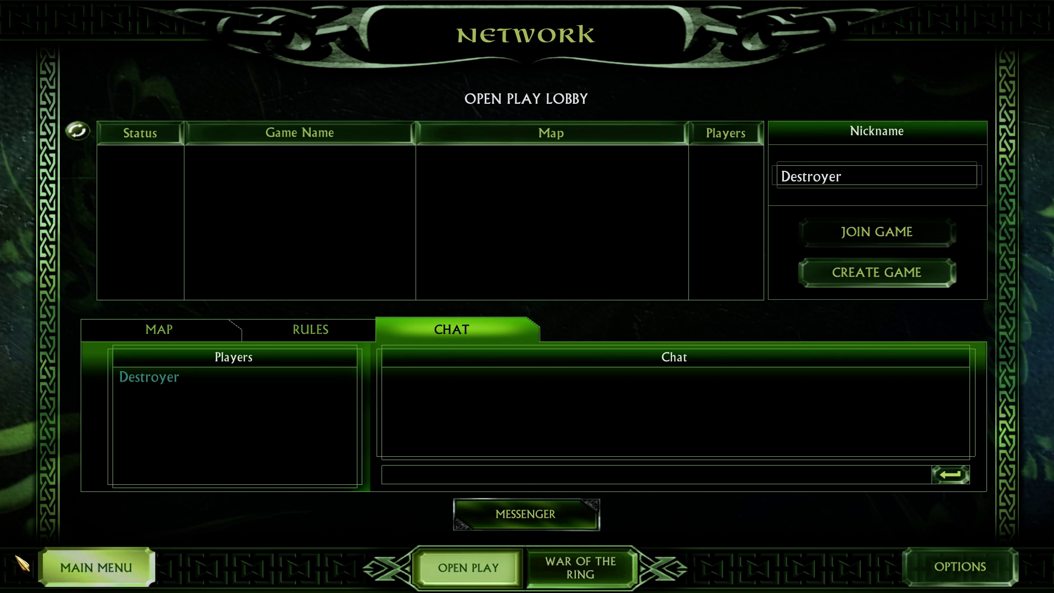
Create a network game and choose the Tournament Snow map for it.
{"action": "left_click", "coordinate": [813, 273]}
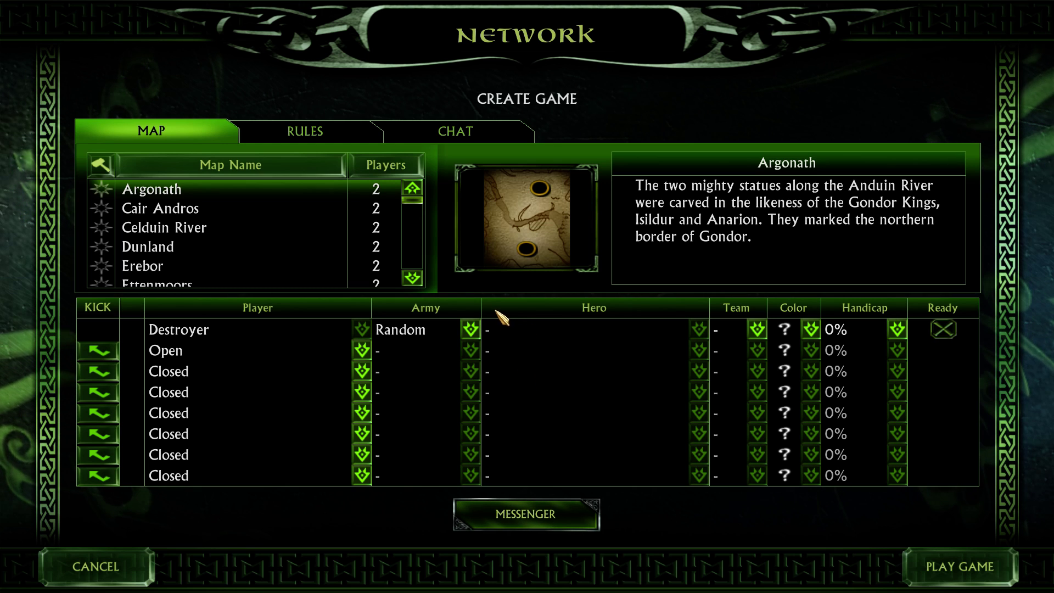
{"action": "scroll", "coordinate": [299, 235], "scroll_direction": "down", "scroll_amount": 4}
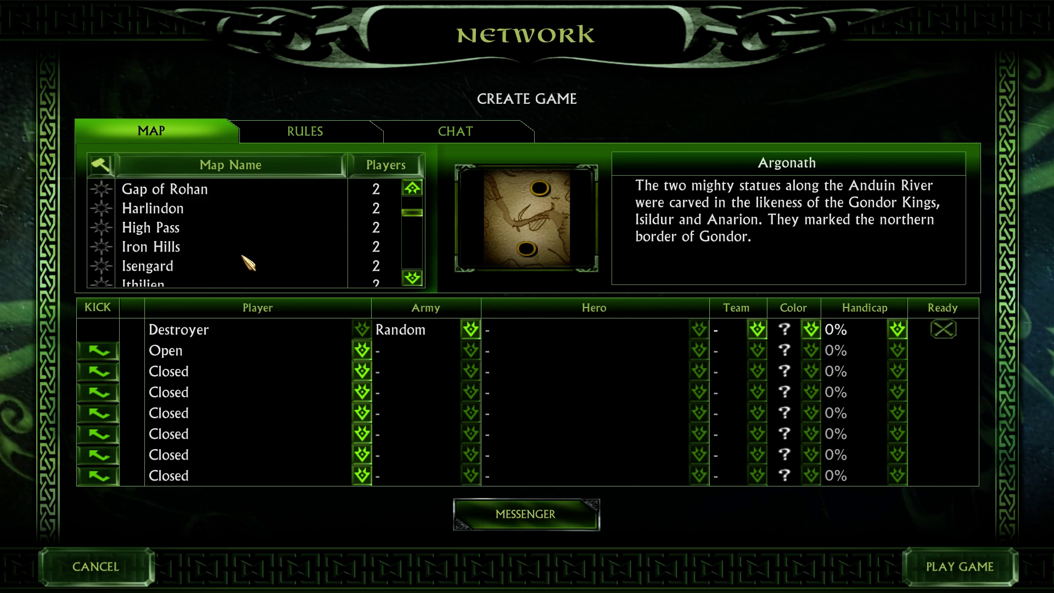
{"action": "left_click", "coordinate": [224, 268]}
{"action": "scroll", "coordinate": [346, 249], "scroll_direction": "down", "scroll_amount": 4}
{"action": "left_click", "coordinate": [346, 248]}
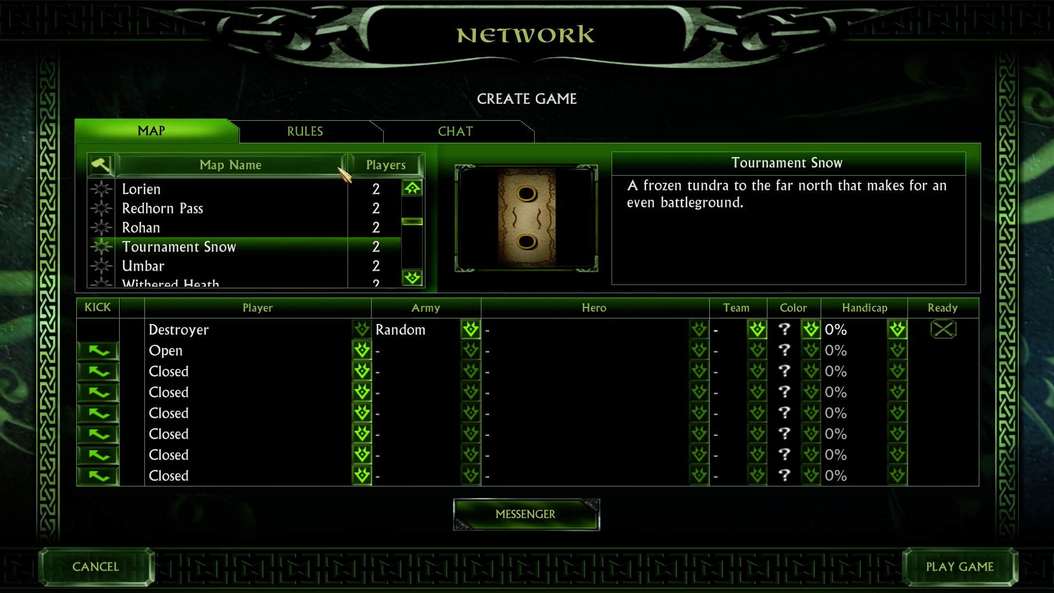
Try 1200 as the game's initial resources and set them back to 4000.
{"action": "left_click", "coordinate": [374, 134]}
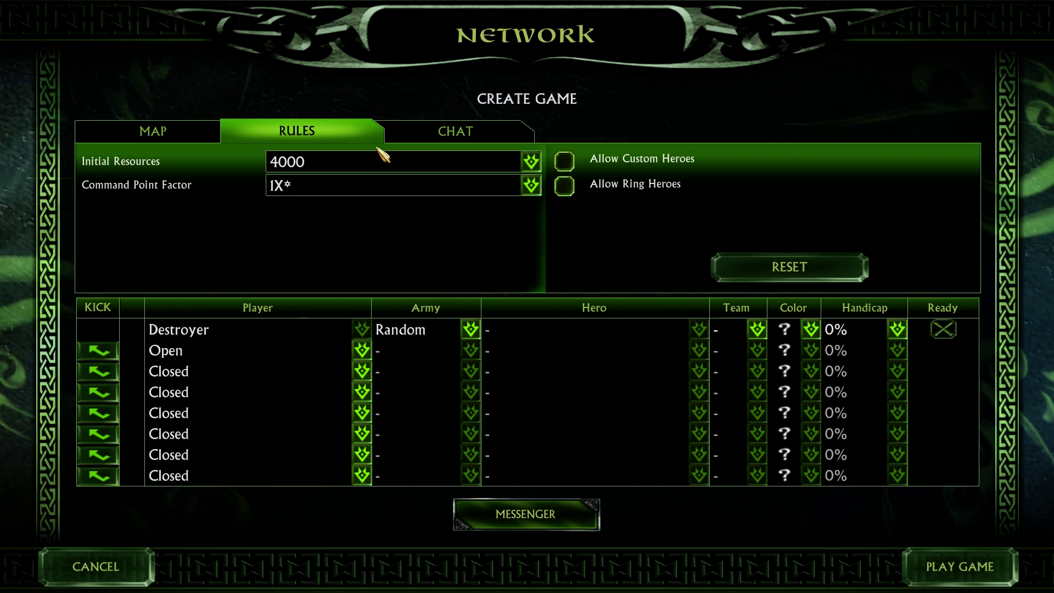
{"action": "left_click", "coordinate": [347, 168]}
{"action": "scroll", "coordinate": [329, 293], "scroll_direction": "up", "scroll_amount": 1}
{"action": "scroll", "coordinate": [328, 292], "scroll_direction": "down", "scroll_amount": 1}
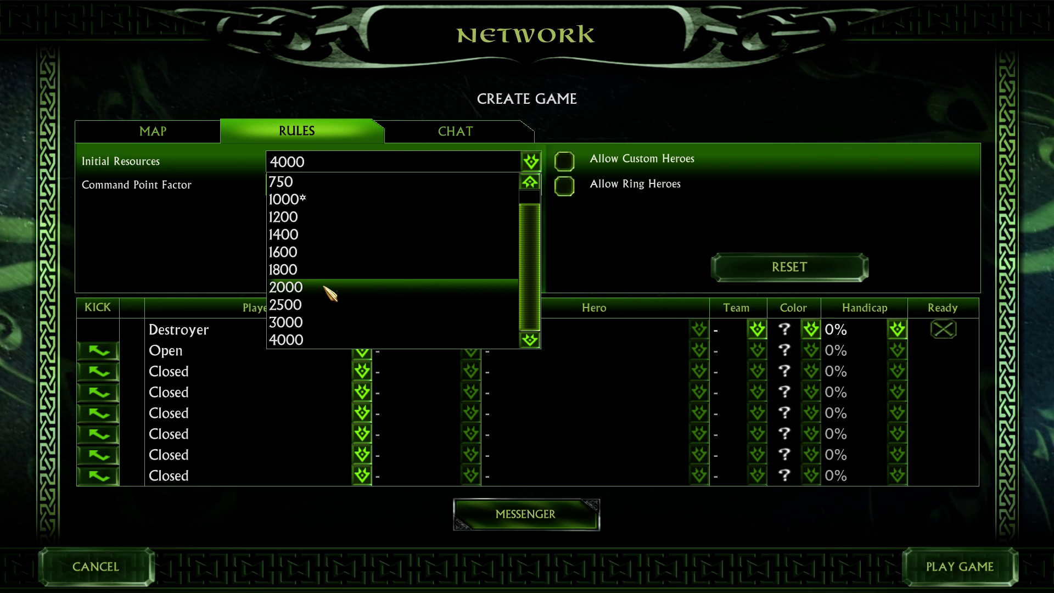
{"action": "left_click", "coordinate": [305, 218]}
{"action": "left_click", "coordinate": [336, 167]}
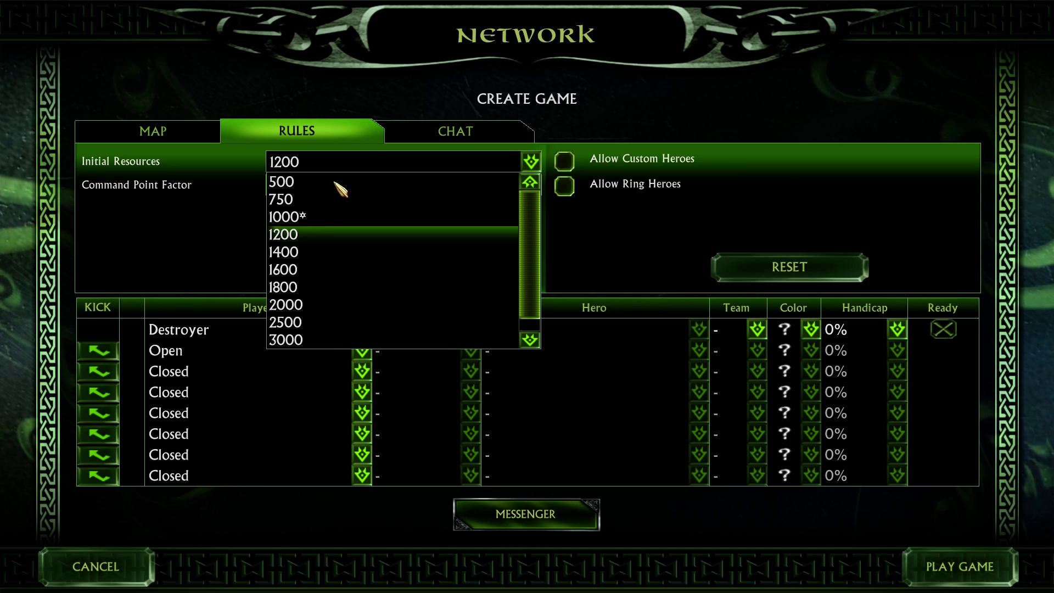
{"action": "scroll", "coordinate": [343, 231], "scroll_direction": "down", "scroll_amount": 1}
{"action": "left_click", "coordinate": [348, 339]}
Choose the 1X command point factor and toggle the Allow Ring Heroes rule on and off again.
{"action": "left_click", "coordinate": [341, 186]}
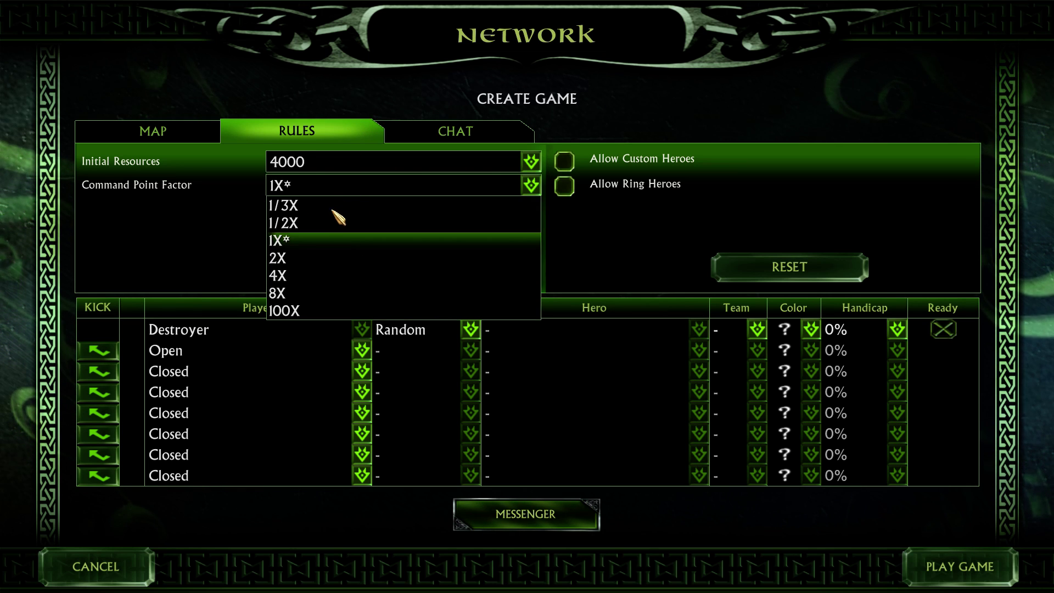
{"action": "left_click", "coordinate": [294, 240]}
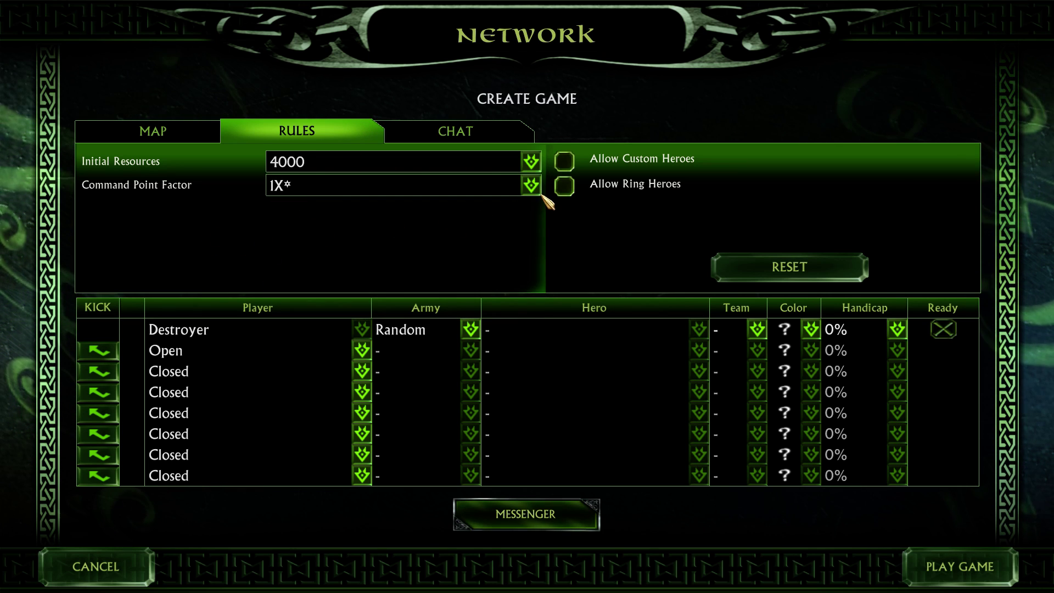
{"action": "left_click", "coordinate": [565, 185]}
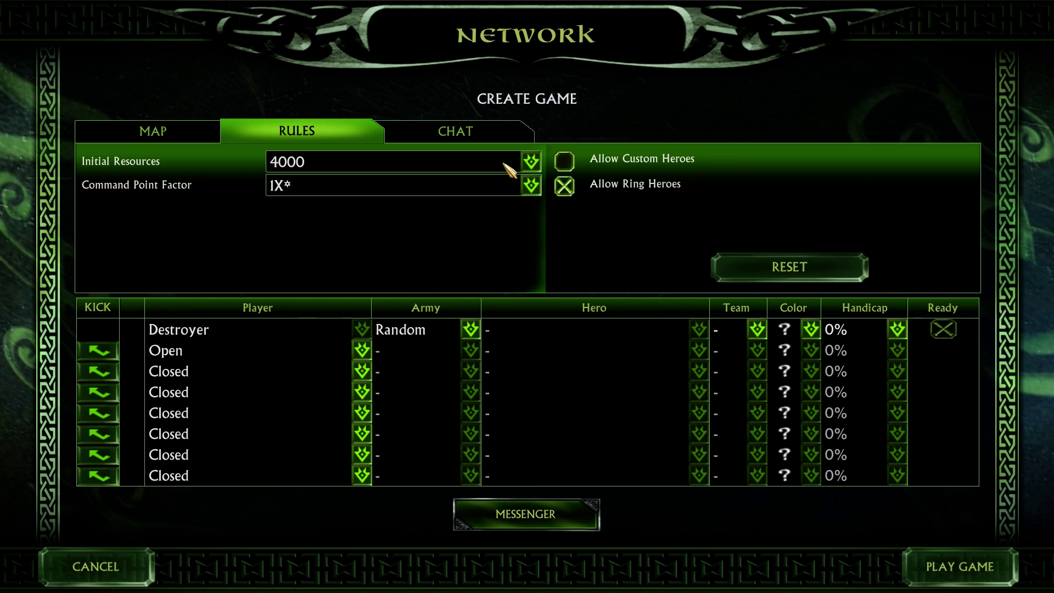
{"action": "left_click", "coordinate": [561, 188]}
Send "." in the created game's chat and cancel the game.
{"action": "left_click", "coordinate": [467, 137]}
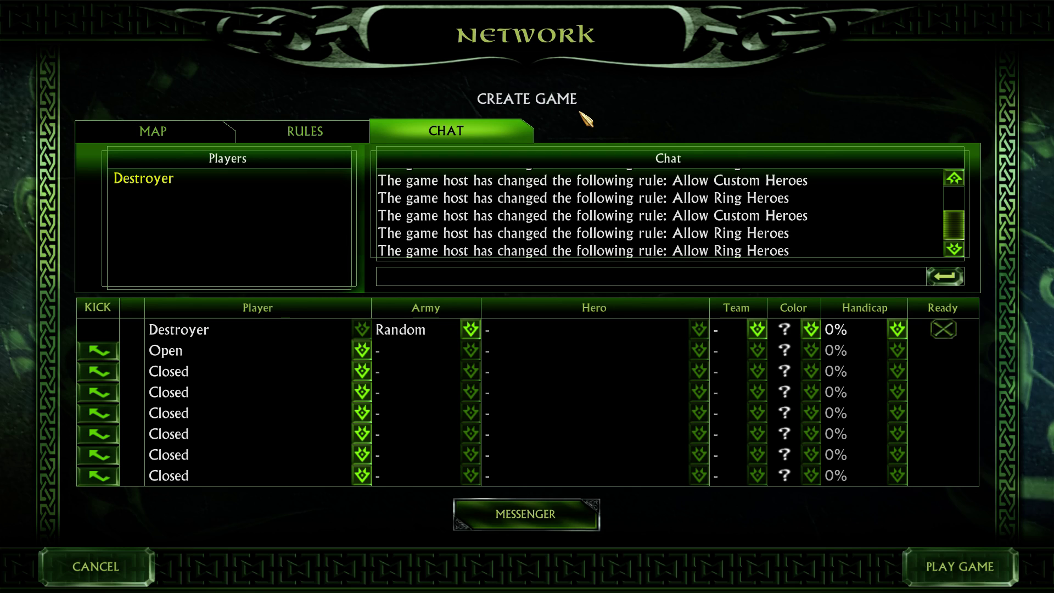
{"action": "key", "text": "Return"}
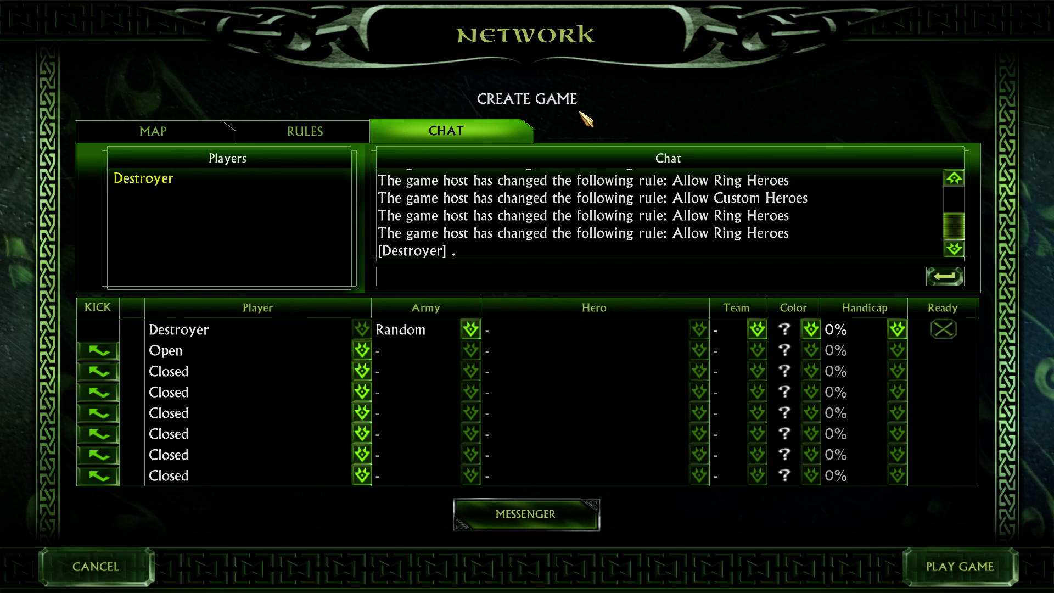
{"action": "type", "text": "."}
{"action": "key", "text": "Return"}
{"action": "left_click", "coordinate": [123, 567]}
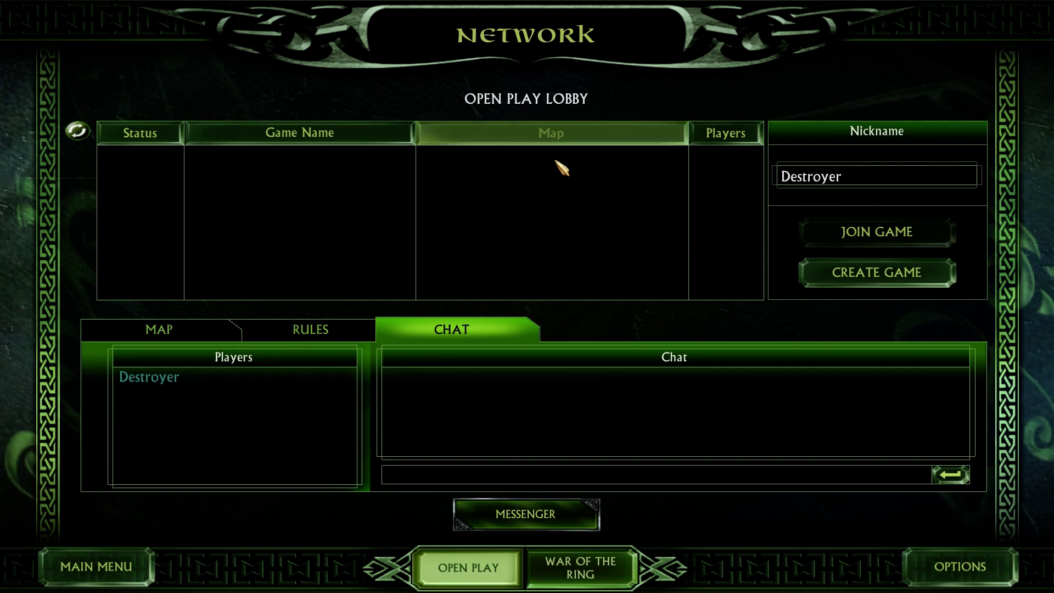
Create another network game, send "." and "h" in its chat, and cancel it.
{"action": "left_click", "coordinate": [837, 264]}
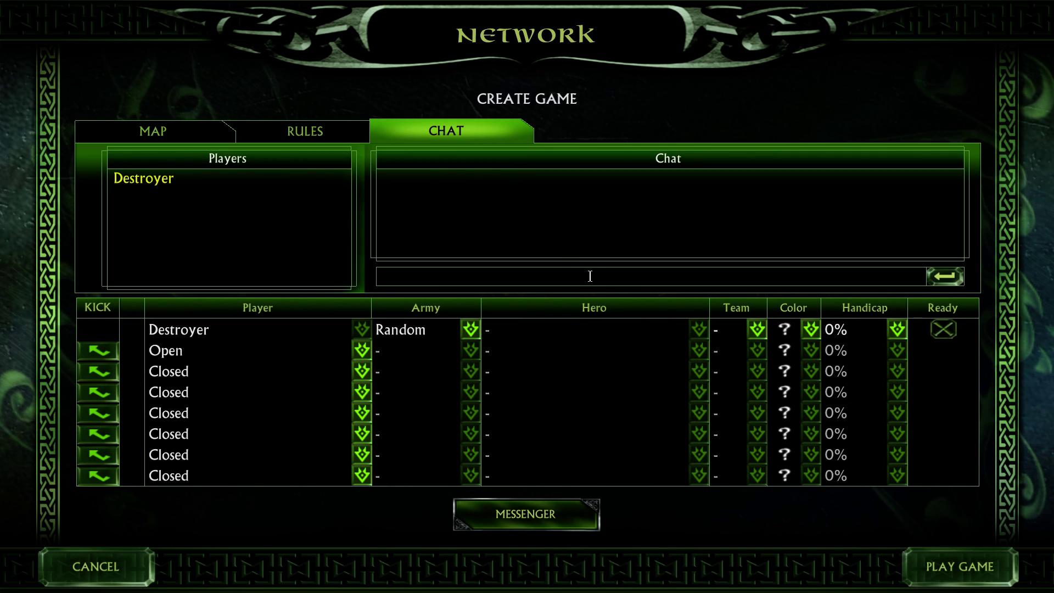
{"action": "type", "text": "."}
{"action": "key", "text": "Return"}
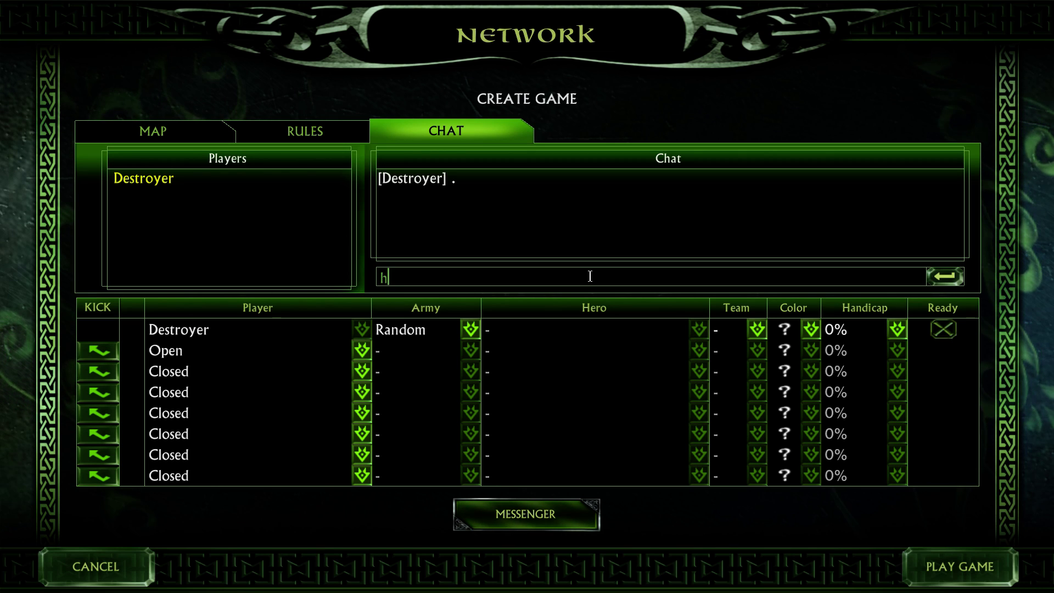
{"action": "type", "text": "h"}
{"action": "key", "text": "Return"}
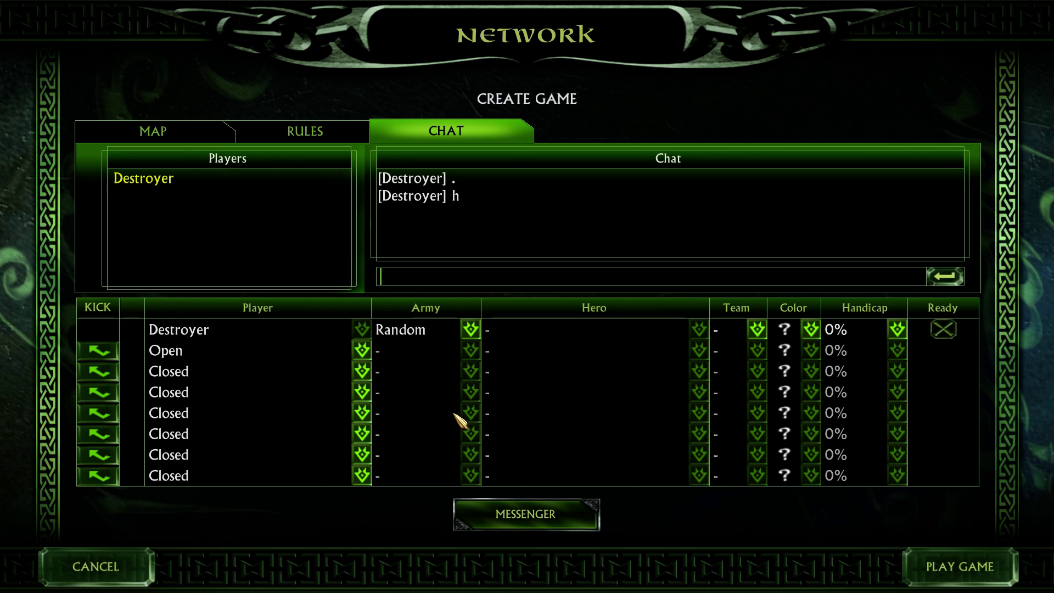
{"action": "left_click", "coordinate": [757, 329]}
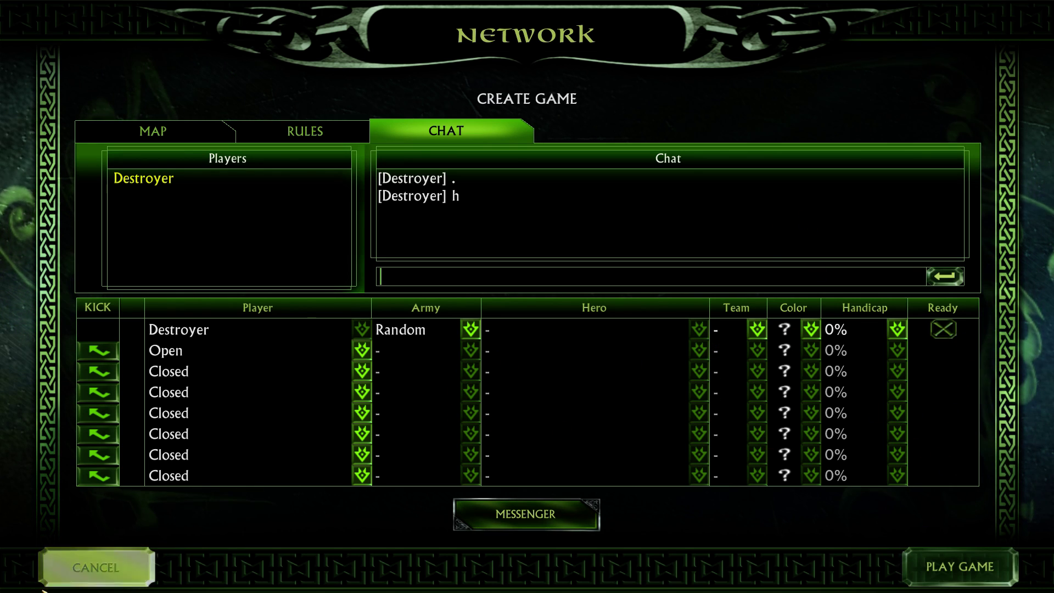
{"action": "left_click", "coordinate": [88, 571]}
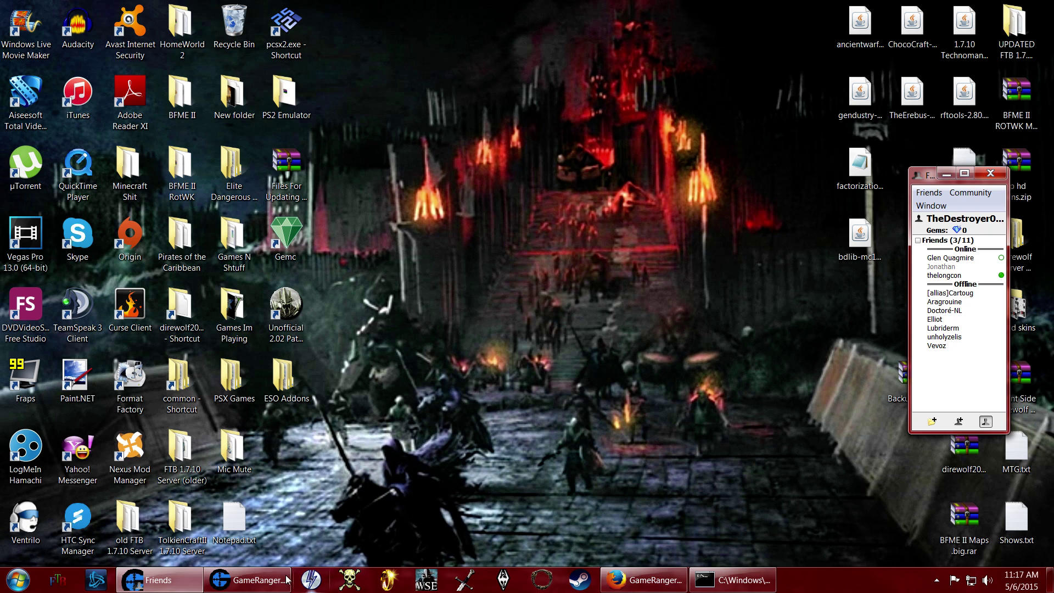
Switch to GameRanger, examine the status markers of several rooms in the LOTR BFME II list, and minimize the window.
{"action": "left_click", "coordinate": [286, 580]}
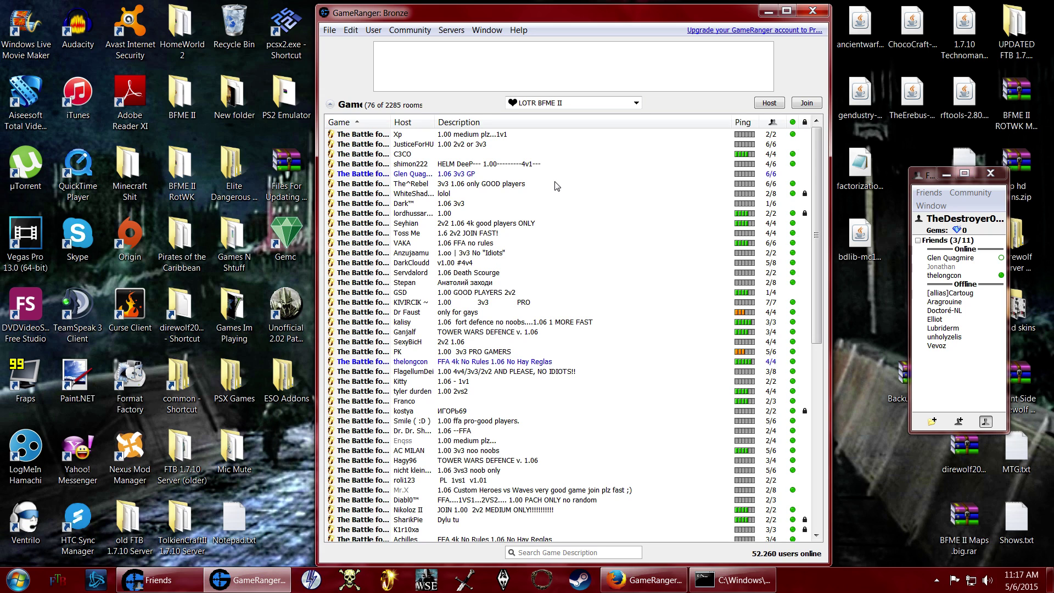
{"action": "left_click", "coordinate": [801, 145]}
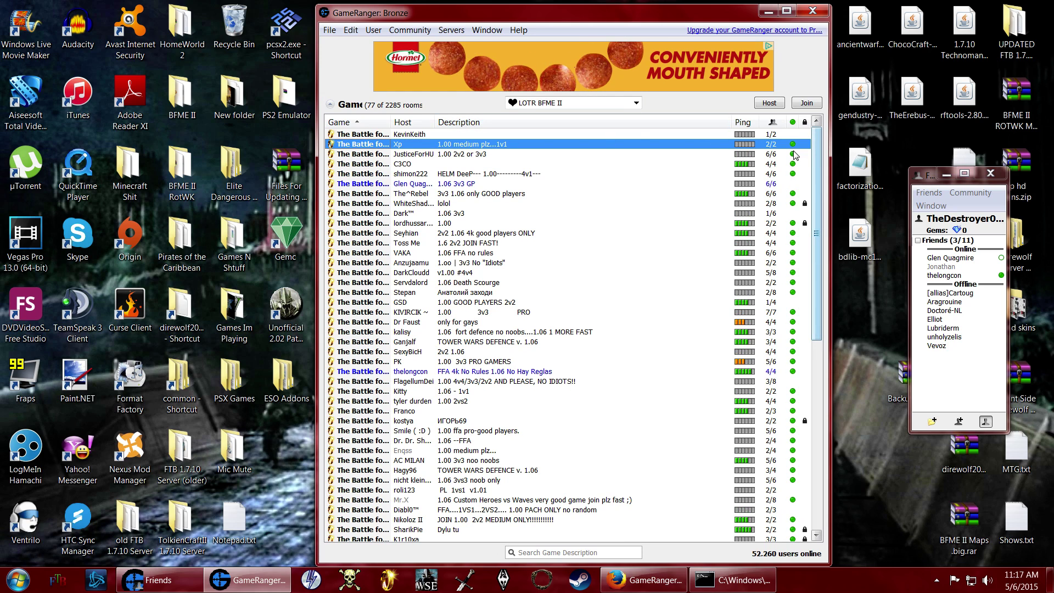
{"action": "left_click", "coordinate": [804, 204]}
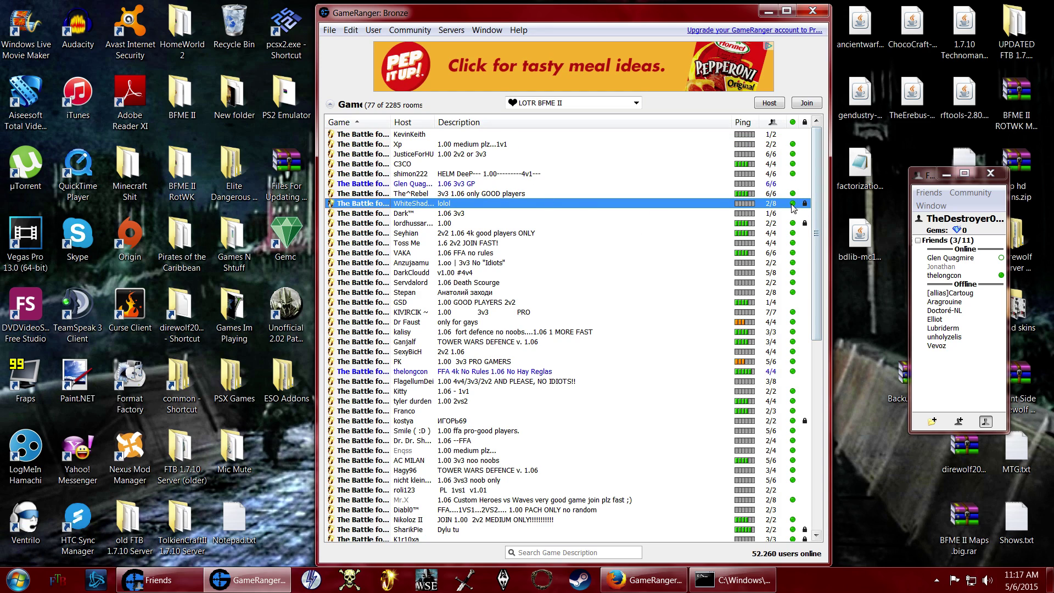
{"action": "left_click", "coordinate": [776, 135]}
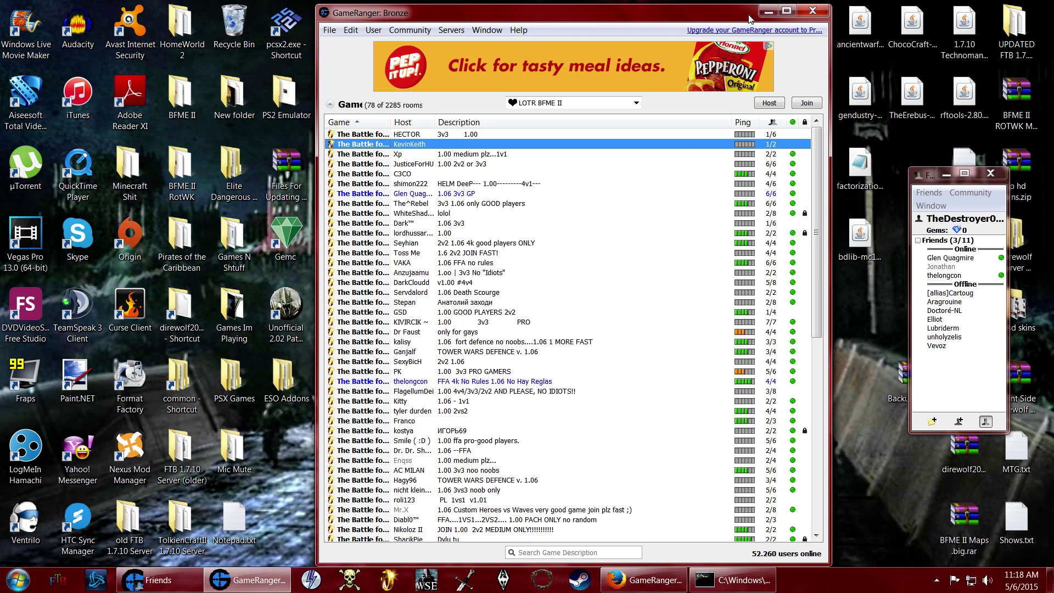
{"action": "left_click", "coordinate": [769, 11]}
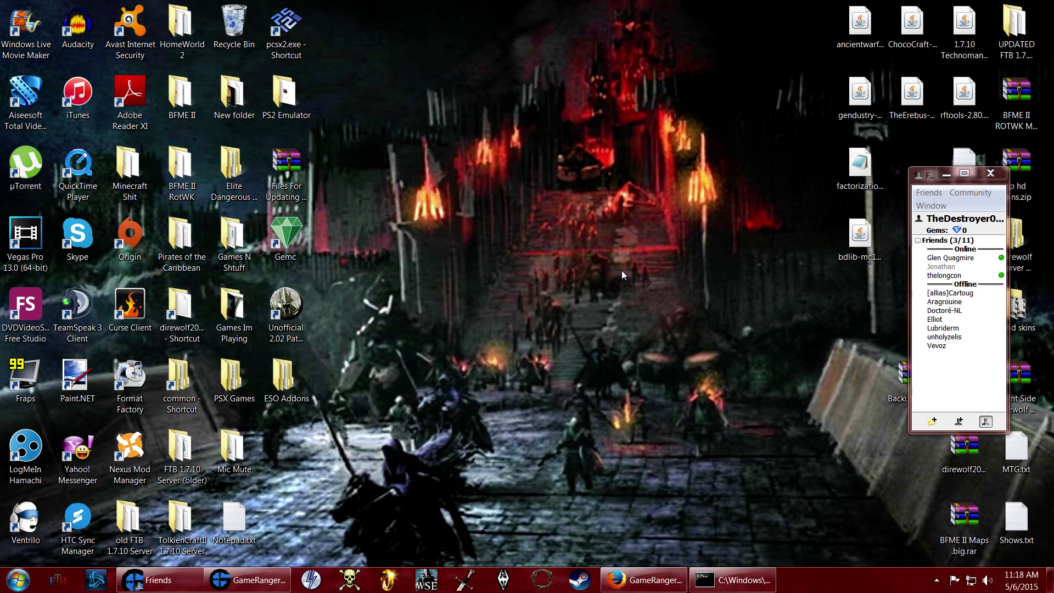